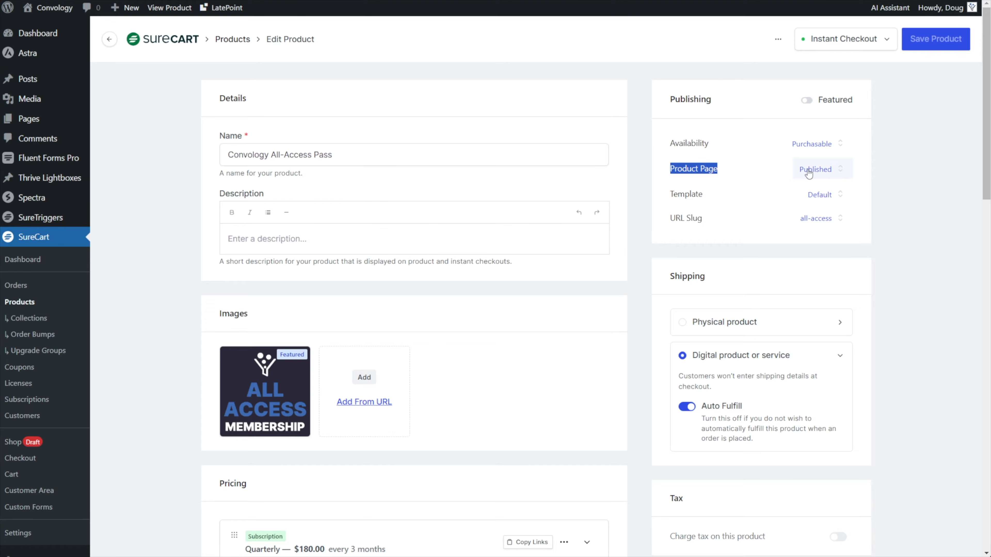
# Review the availability choices in the Convology All-Access Pass product's publishing settings.
pyautogui.moveTo(669, 144); pyautogui.dragTo(877, 158)
pyautogui.click(689, 167)
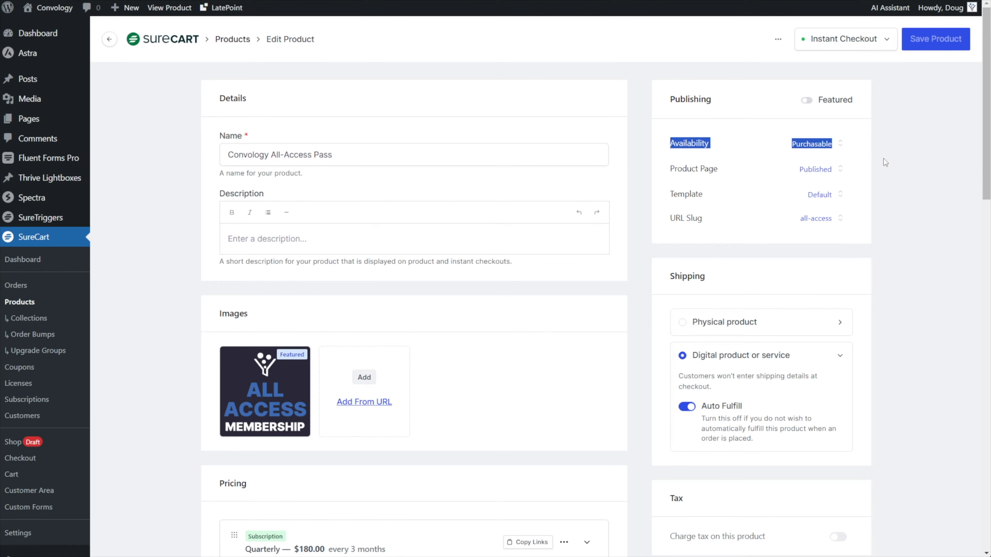
pyautogui.click(883, 161)
pyautogui.click(811, 152)
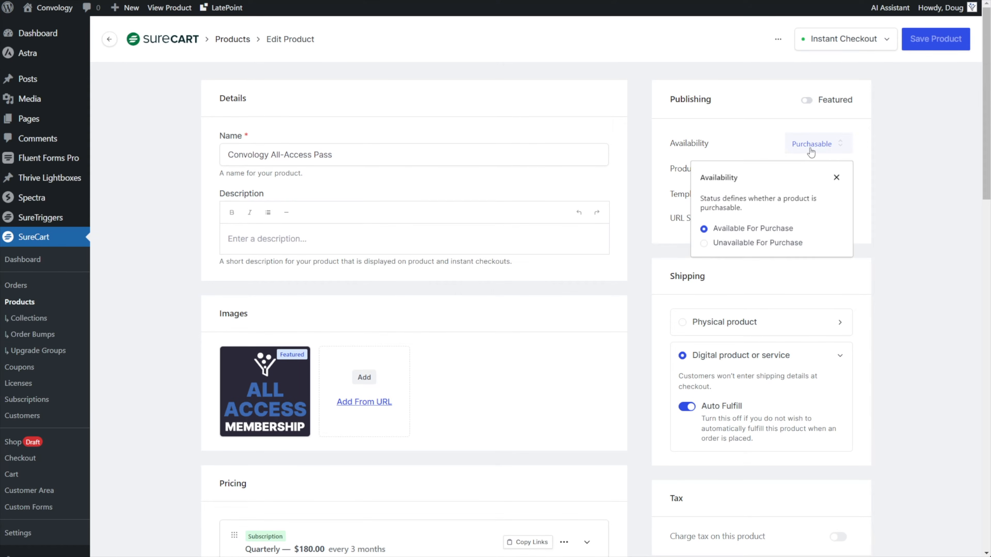
pyautogui.click(909, 212)
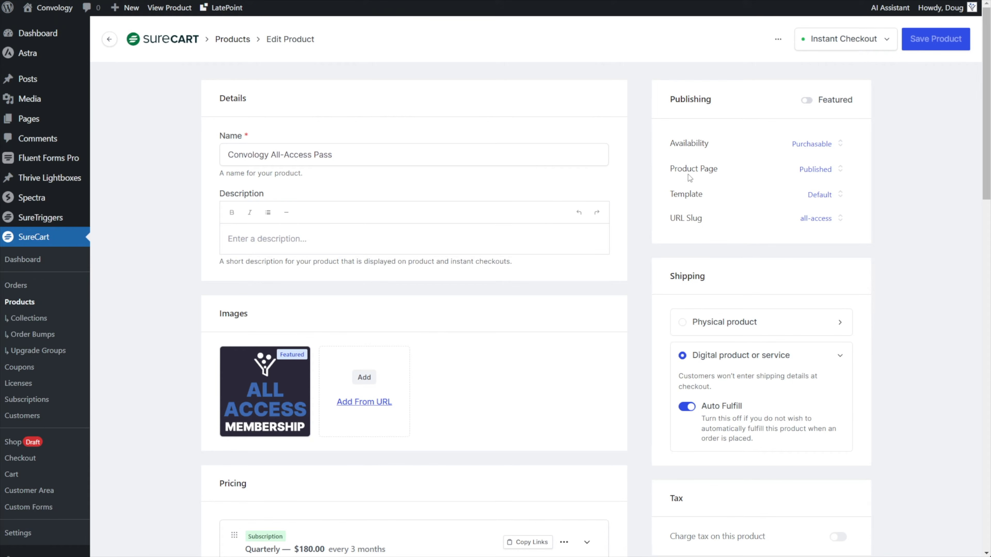
# Examine the page layout and template choices offered in the product page's template settings.
pyautogui.moveTo(667, 171); pyautogui.dragTo(729, 172)
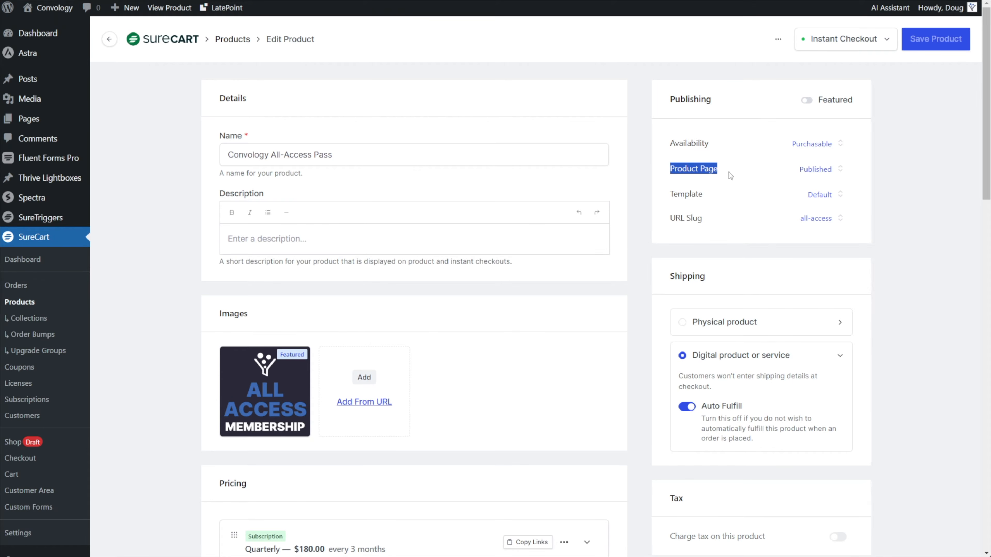
pyautogui.moveTo(669, 194); pyautogui.dragTo(703, 195)
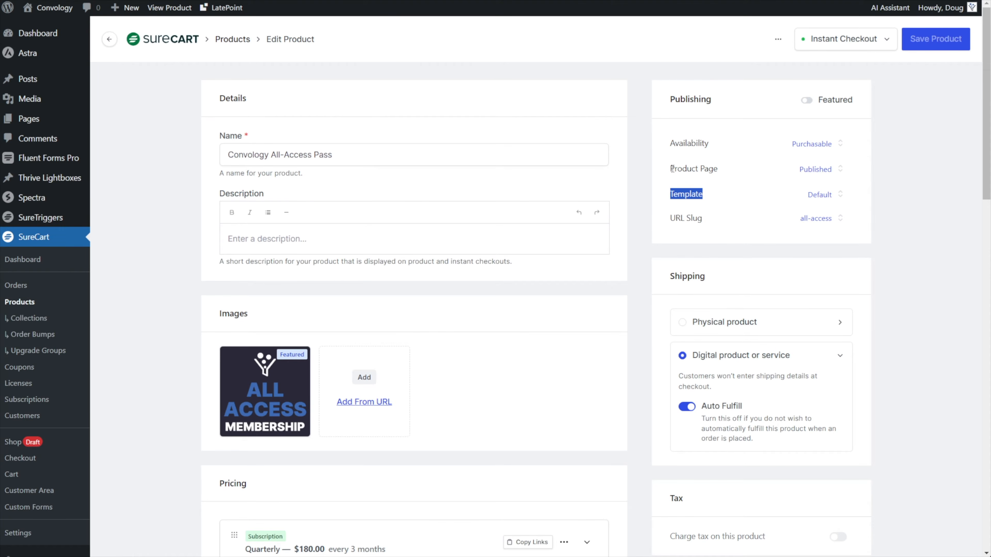
pyautogui.moveTo(672, 169); pyautogui.dragTo(726, 174)
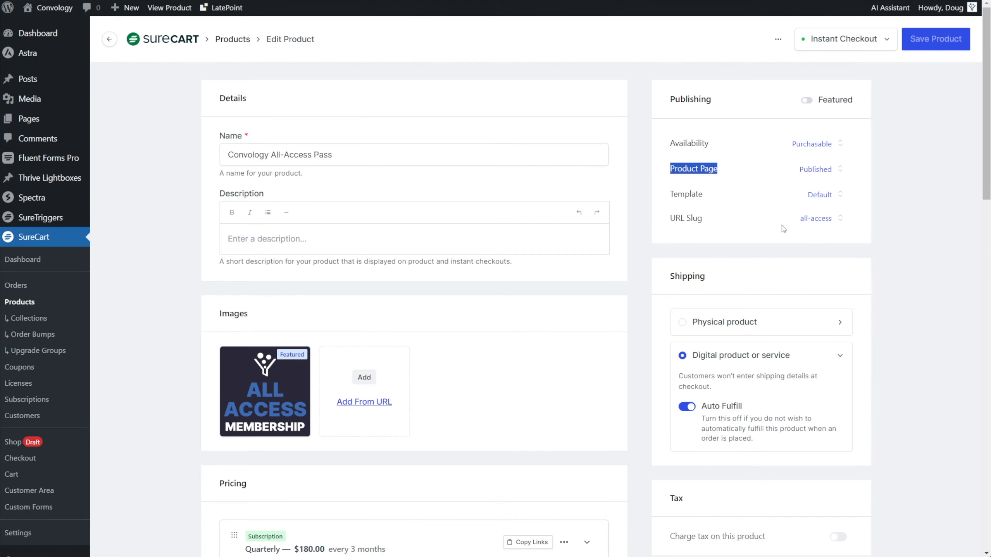
pyautogui.moveTo(671, 196); pyautogui.dragTo(720, 197)
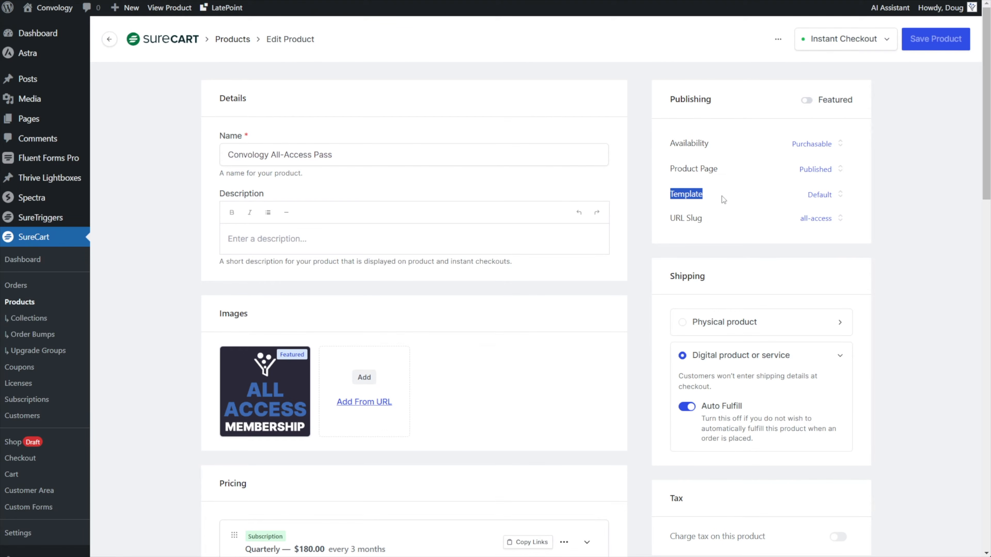
pyautogui.click(819, 195)
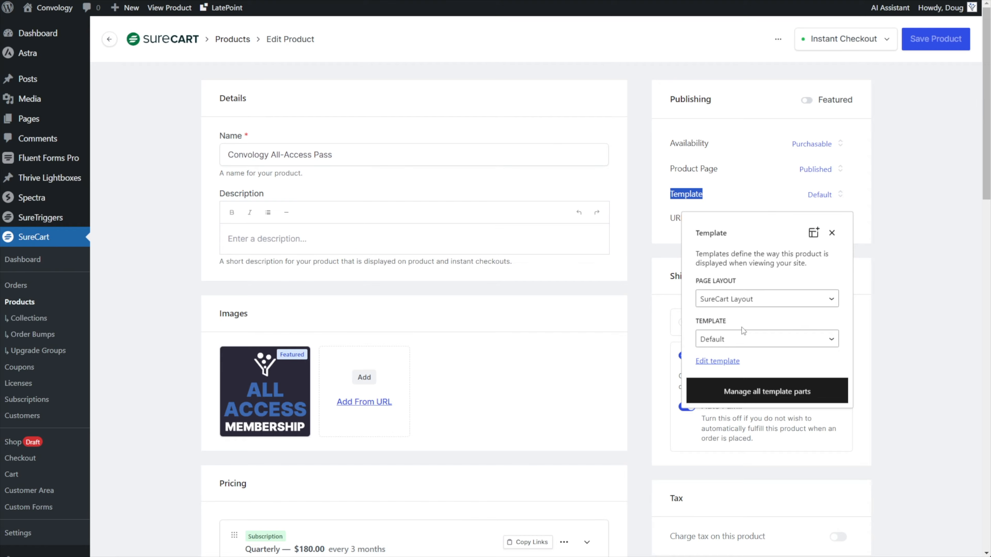
pyautogui.click(743, 302)
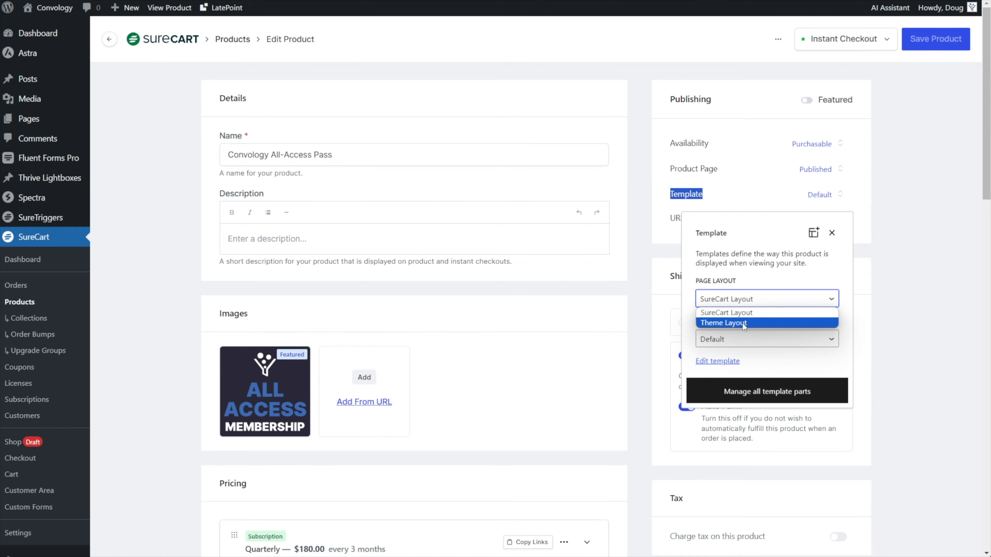
pyautogui.click(743, 343)
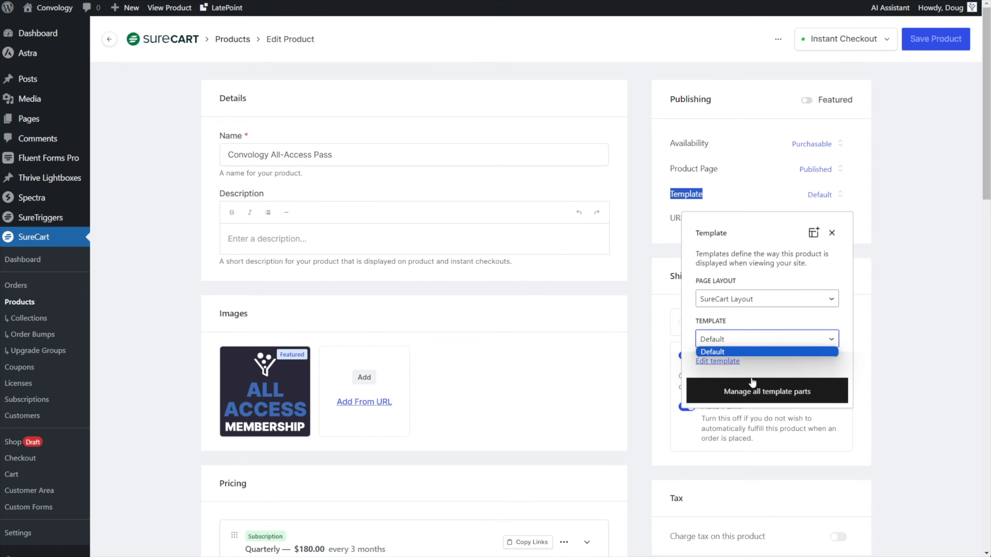
pyautogui.click(816, 324)
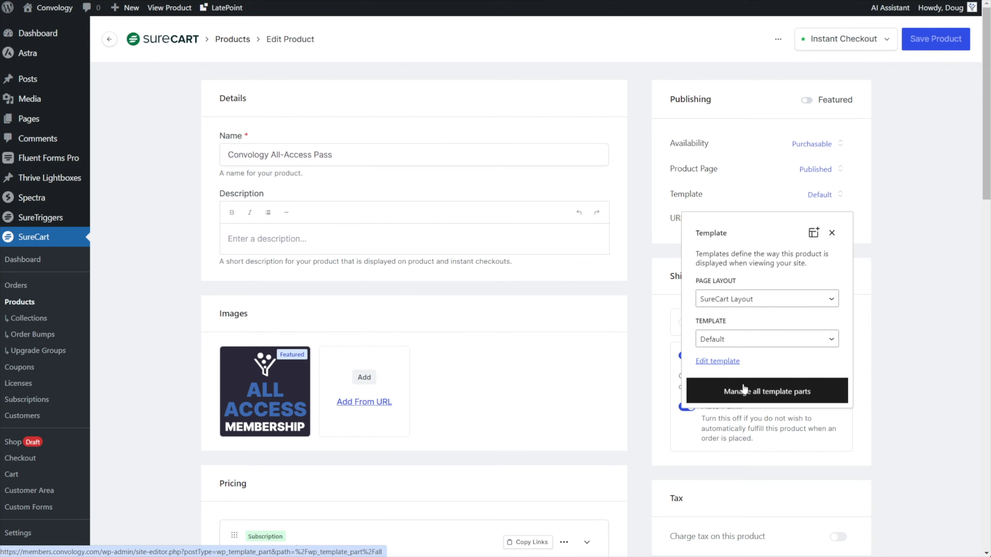
# Open the Products template part from all template parts and inspect its price choices and Buy Now button blocks.
pyautogui.click(744, 388)
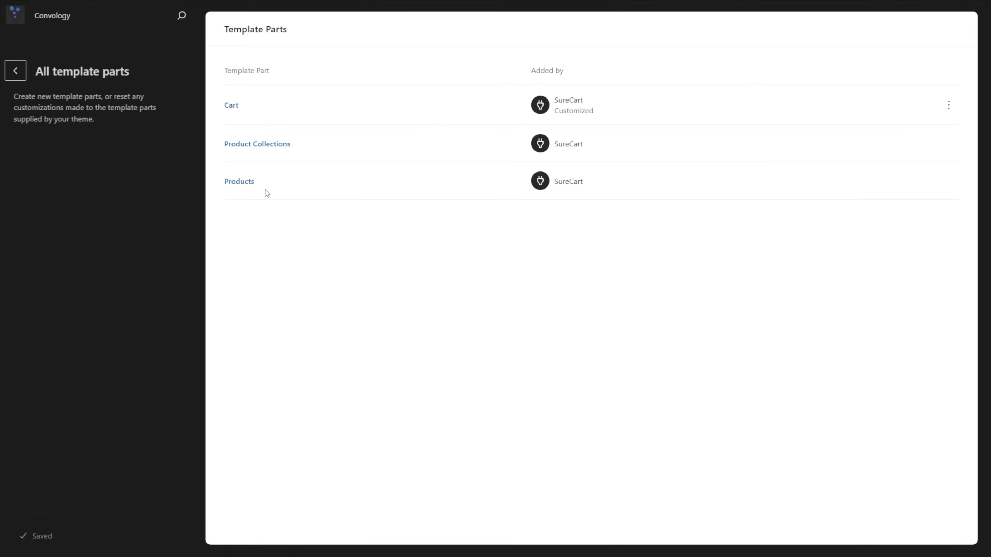
pyautogui.doubleClick(582, 143)
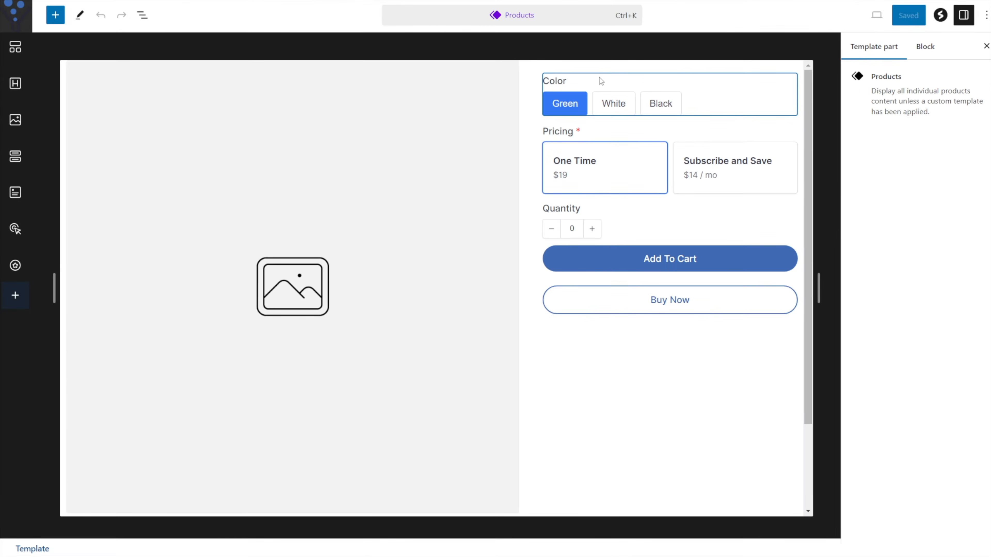
pyautogui.click(654, 136)
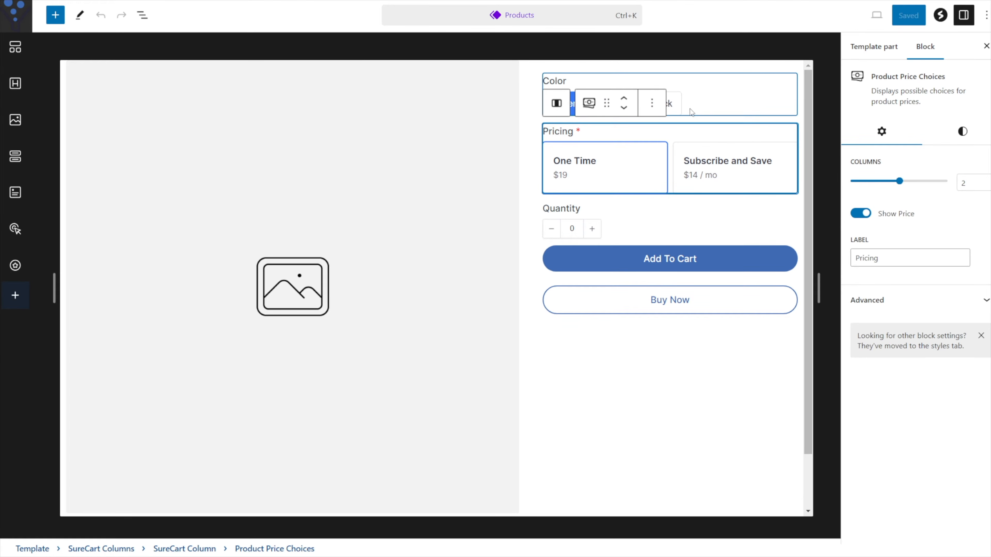
pyautogui.click(680, 287)
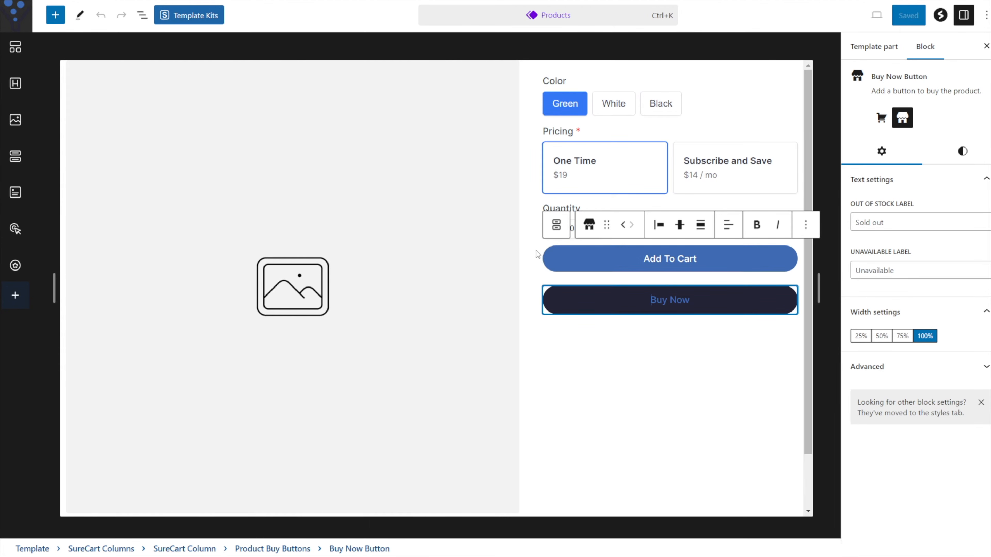
# Turn off auto height for the product media block and set its slider height to 500.
pyautogui.click(471, 268)
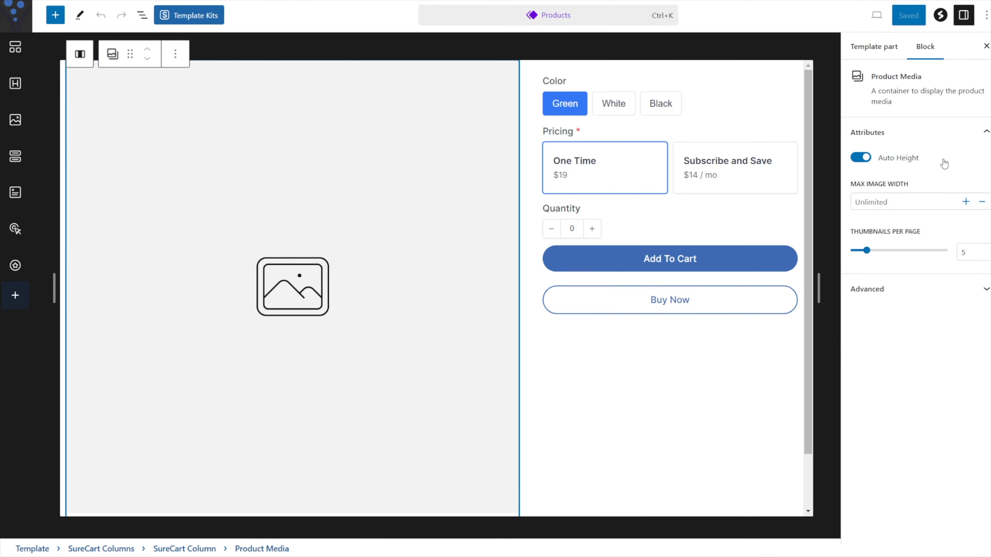
pyautogui.click(862, 158)
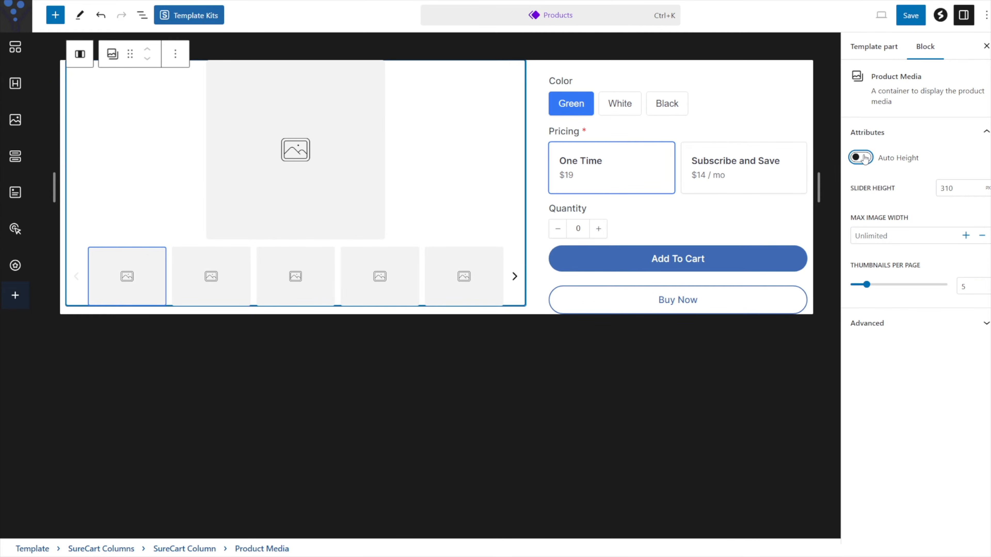
pyautogui.press('Tab')
pyautogui.write('500')
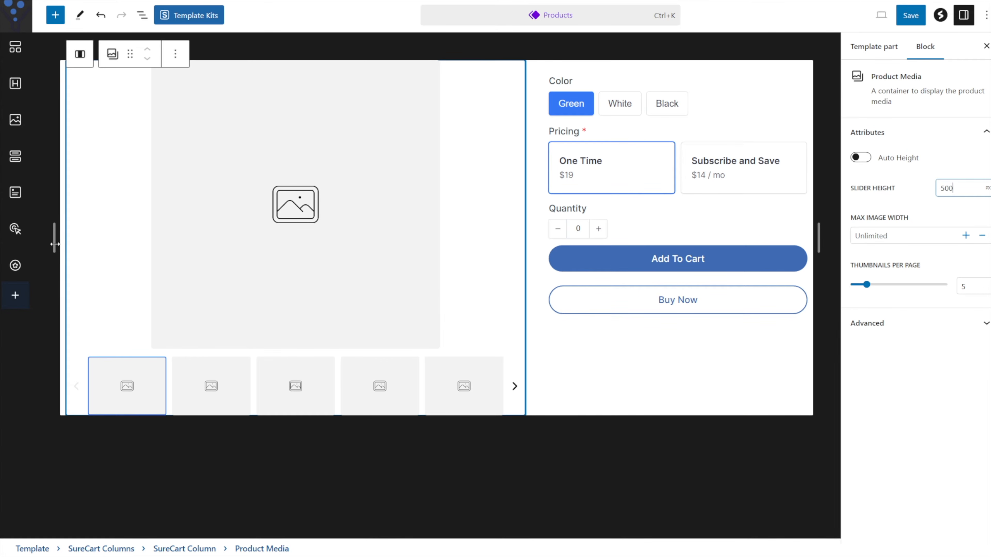
pyautogui.moveTo(53, 239); pyautogui.dragTo(54, 238)
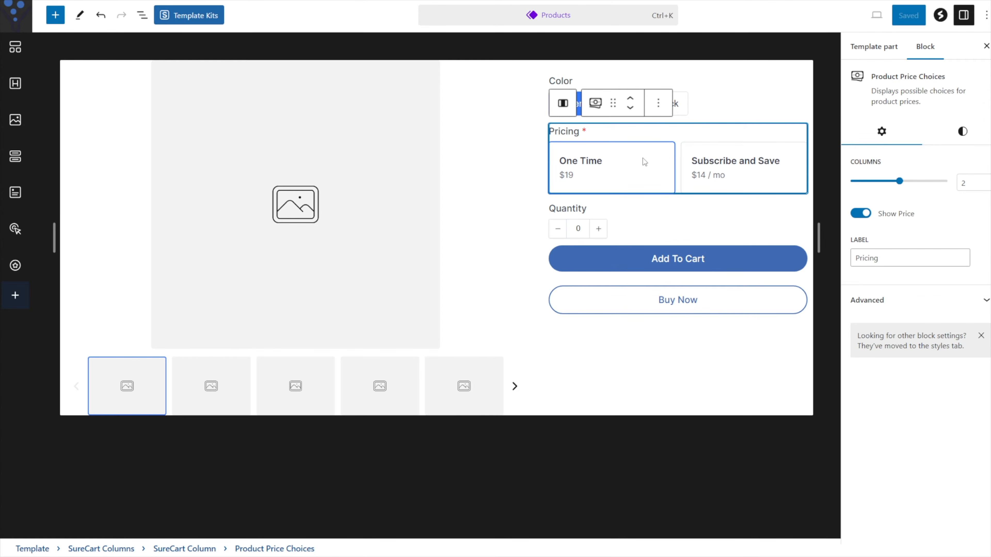
# Set the product price choices block to 1 column and save the Products template part.
pyautogui.moveTo(900, 180); pyautogui.dragTo(824, 195)
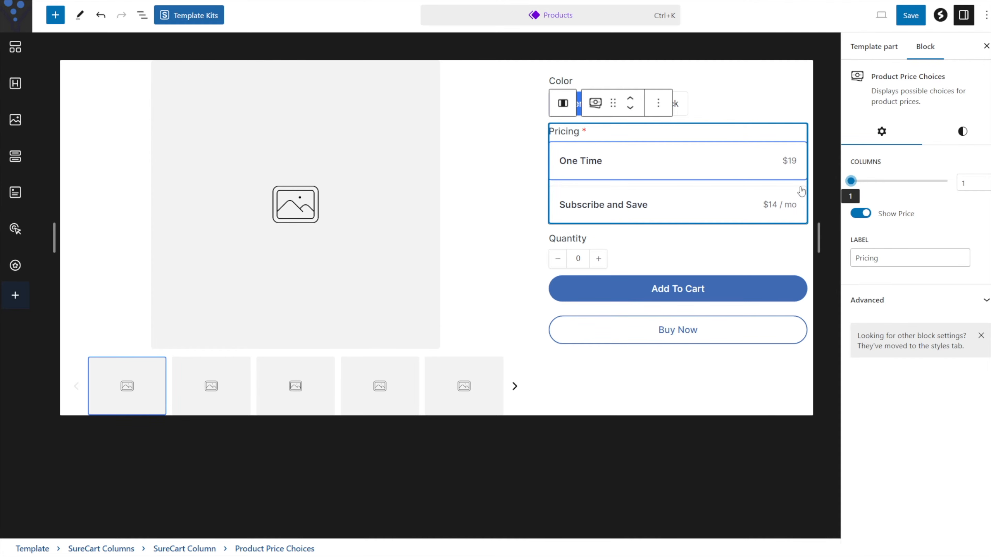
pyautogui.click(910, 15)
pyautogui.click(907, 16)
# Change the product quantity block's label to "how many do you want".
pyautogui.click(649, 251)
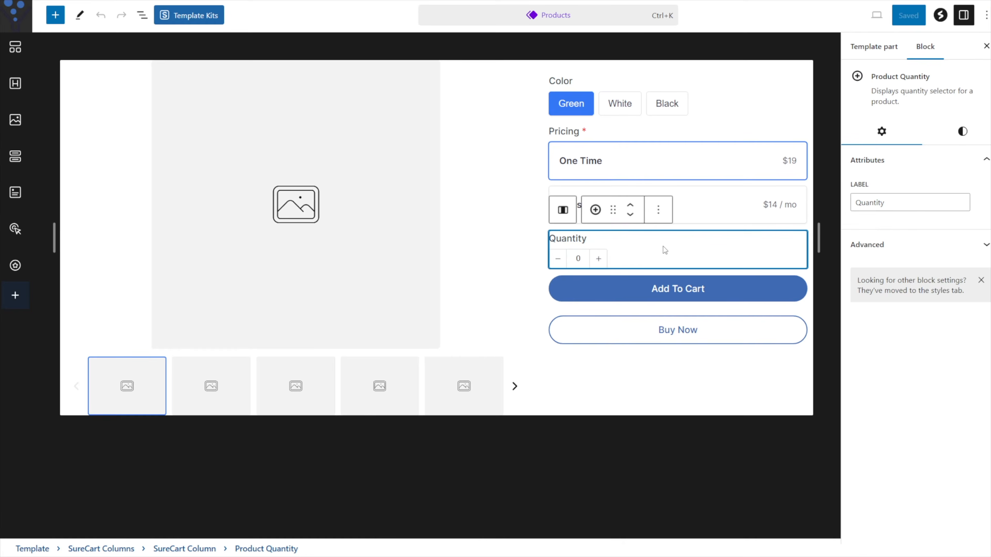
pyautogui.moveTo(889, 202); pyautogui.dragTo(854, 199)
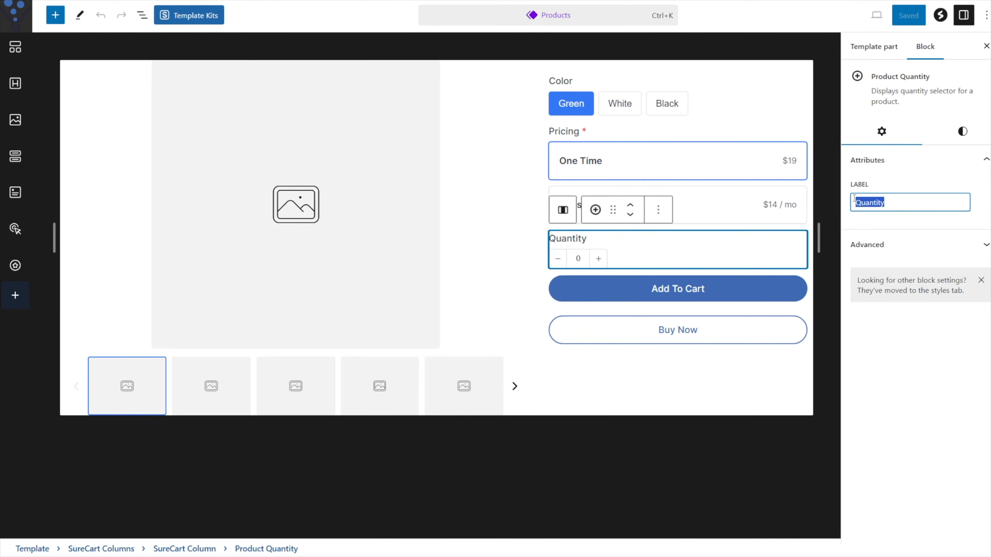
pyautogui.write('how many do you want')
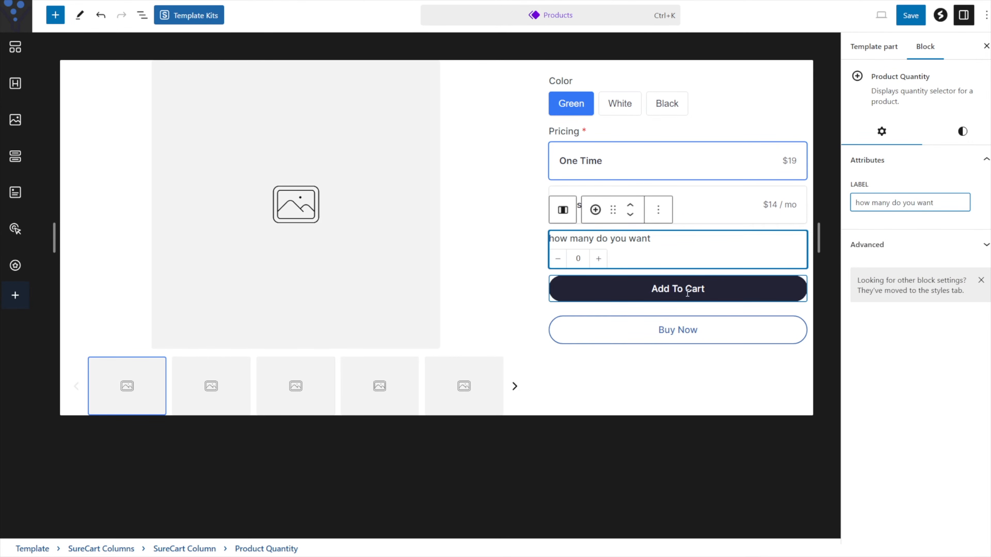
pyautogui.click(703, 290)
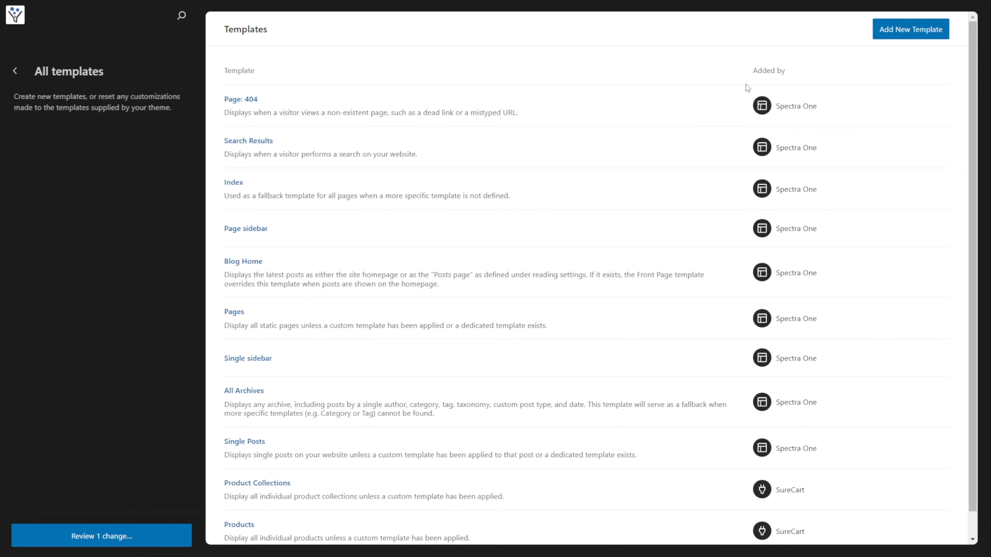
# On the Spectra One site, view the Products template and the Product Collections template from the list of all templates.
pyautogui.moveTo(753, 70); pyautogui.dragTo(783, 71)
pyautogui.scroll(-1, 791, 187)
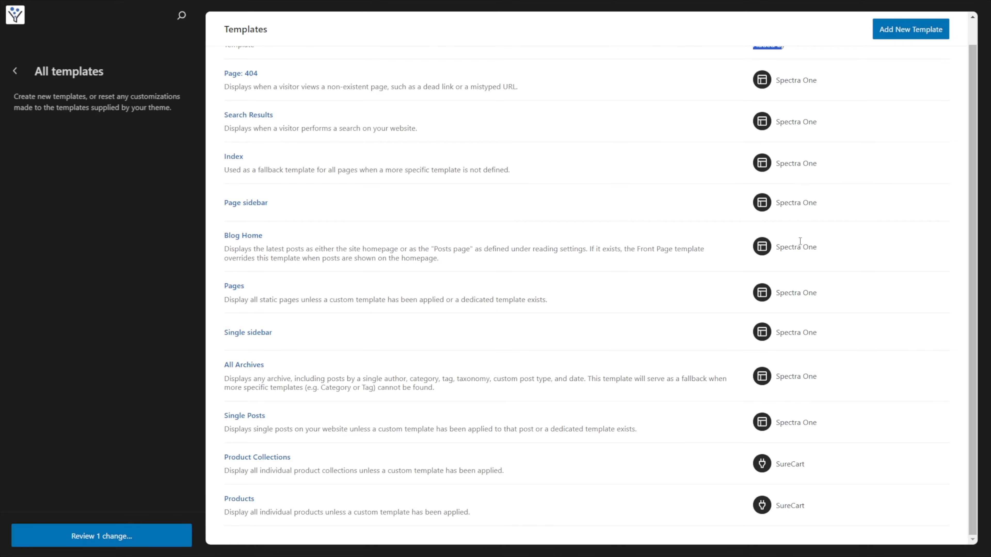
pyautogui.click(239, 499)
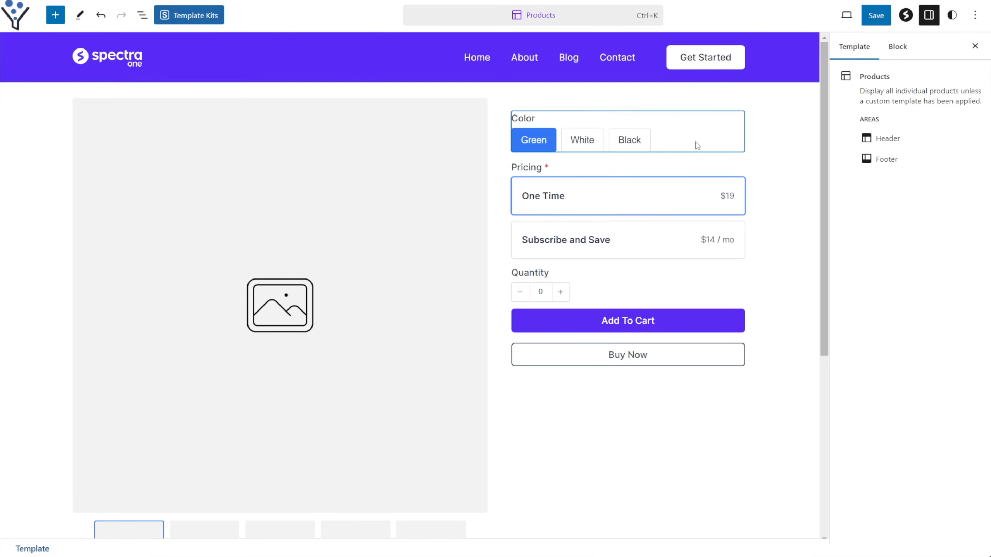
pyautogui.click(819, 269)
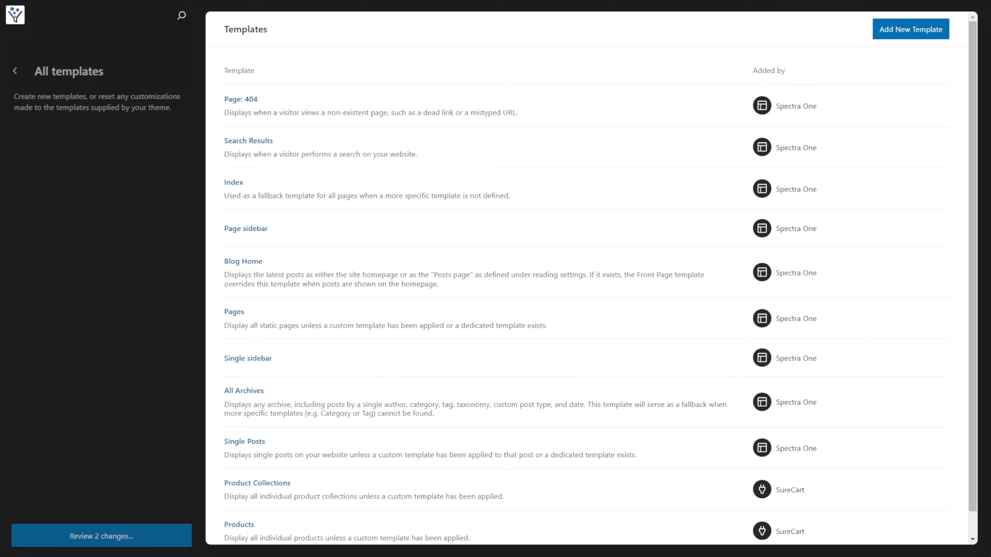
pyautogui.scroll(-1, 456, 348)
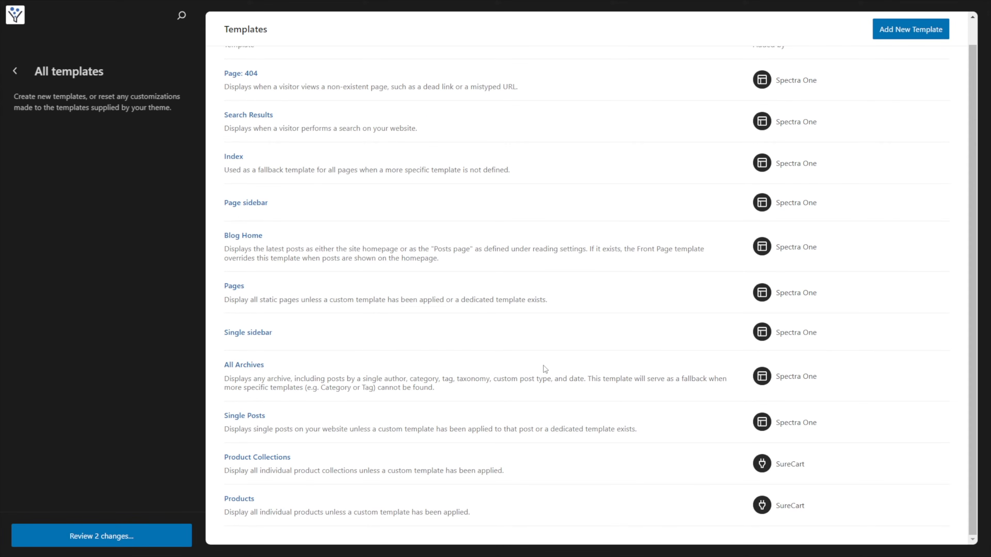
pyautogui.click(266, 458)
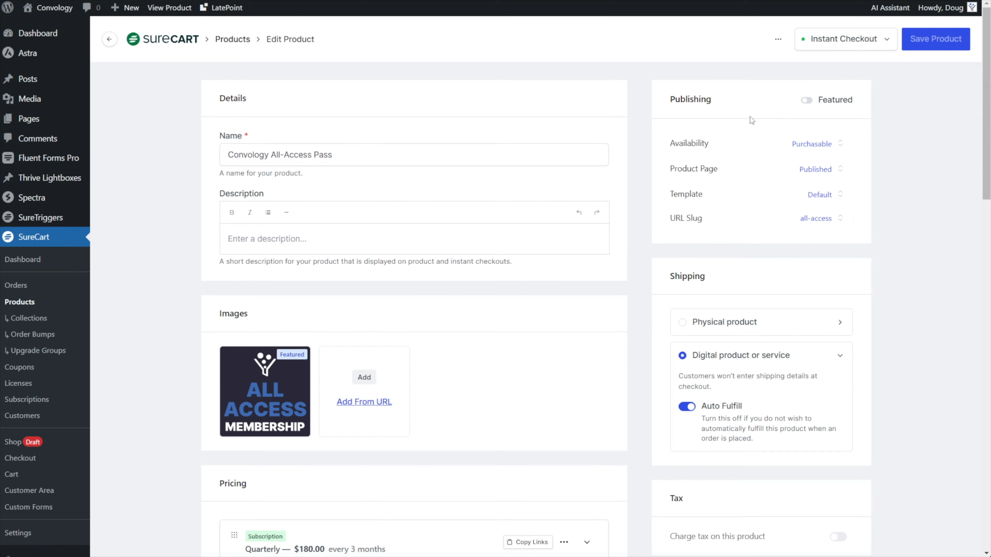
# Review the product's Instant Checkout settings, switching Published off and back on, and close them.
pyautogui.moveTo(668, 144); pyautogui.dragTo(709, 144)
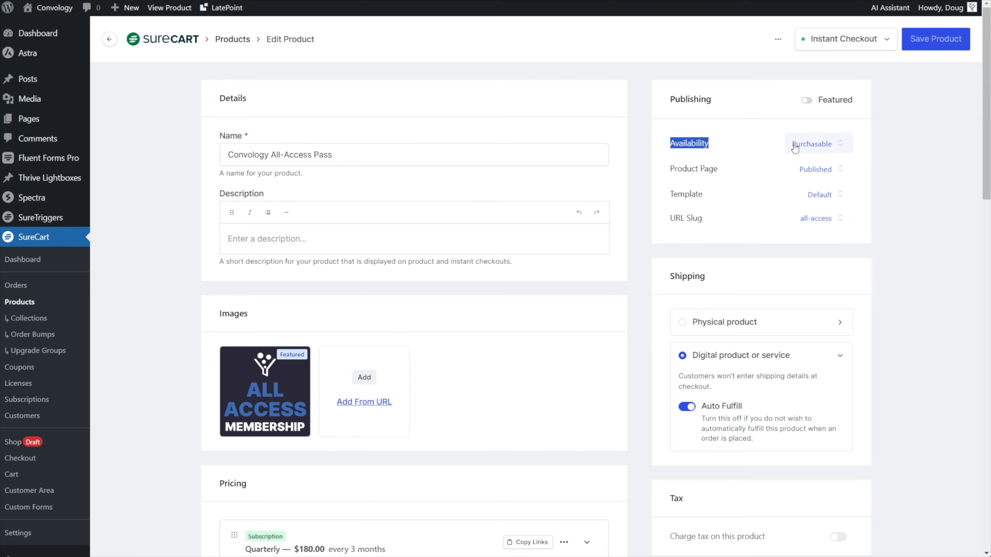
pyautogui.click(761, 75)
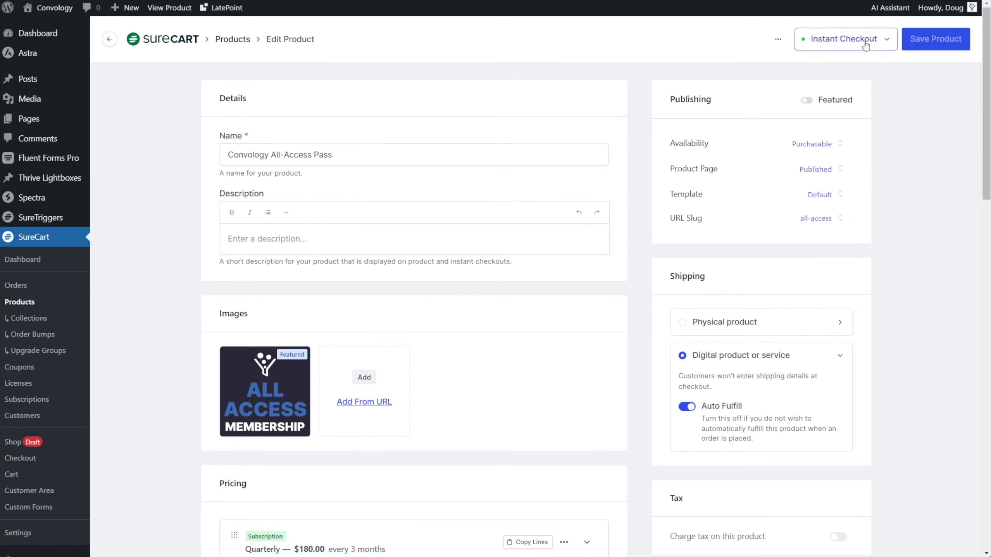
pyautogui.click(885, 40)
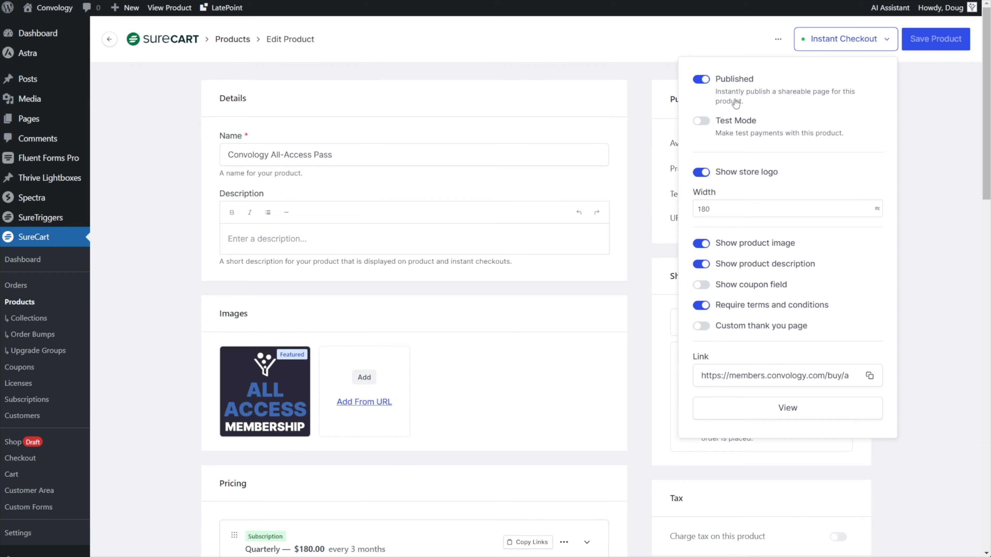
pyautogui.click(700, 79)
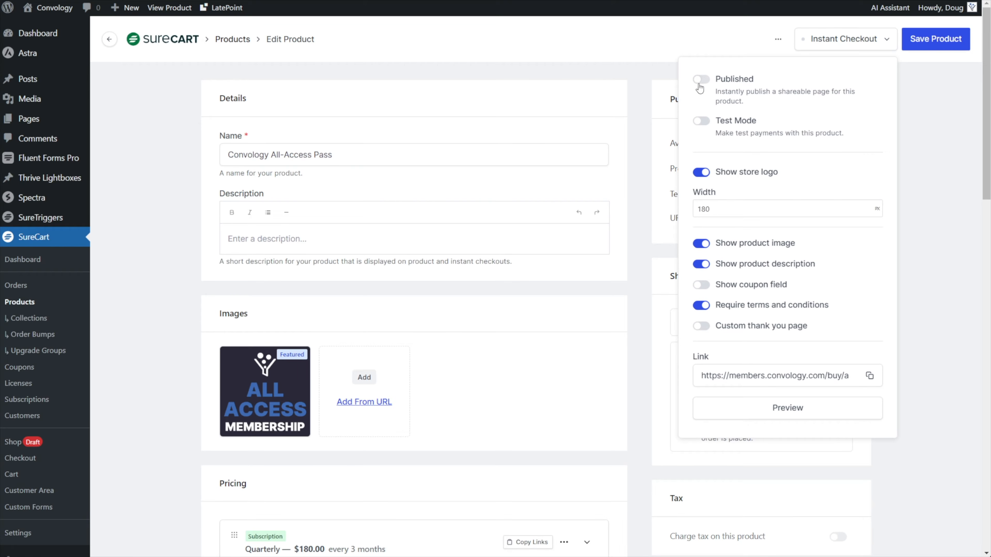
pyautogui.click(702, 87)
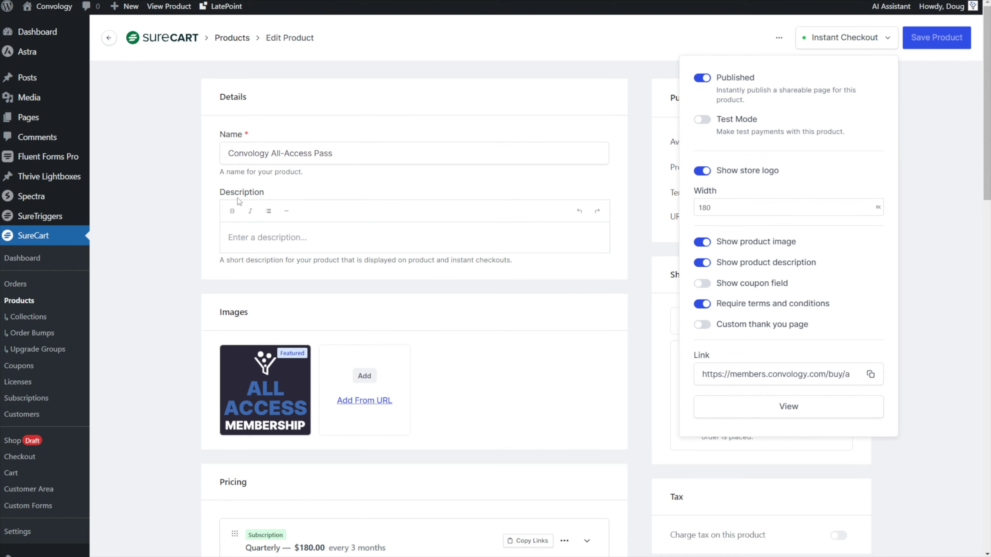
pyautogui.moveTo(220, 195); pyautogui.dragTo(269, 196)
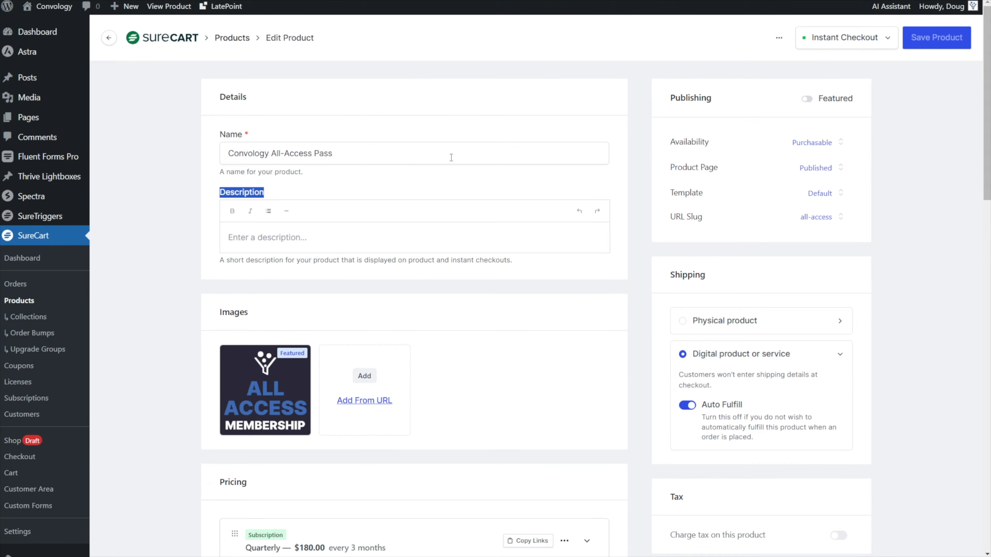
# Open the product's Instant Checkout settings and view its instant checkout page.
pyautogui.click(892, 40)
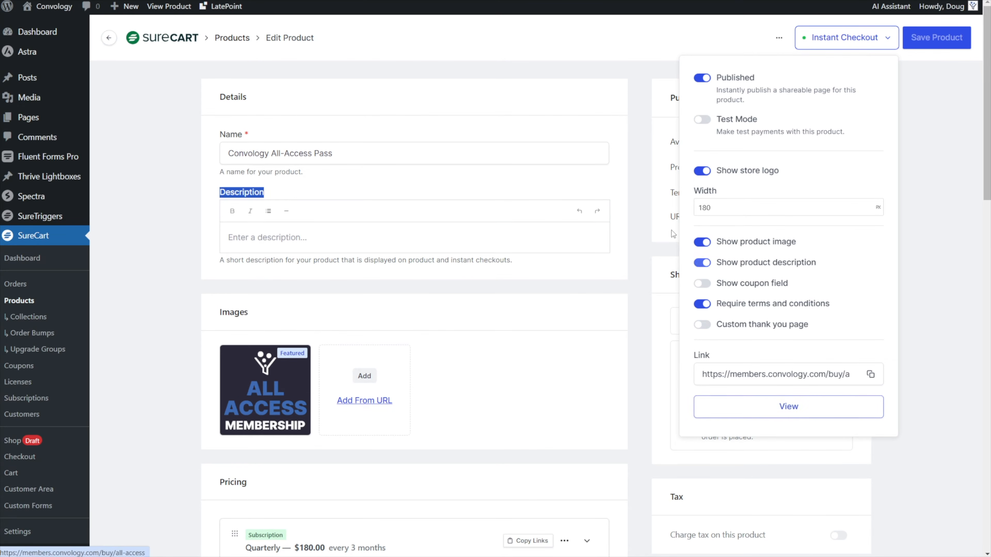
pyautogui.click(788, 406)
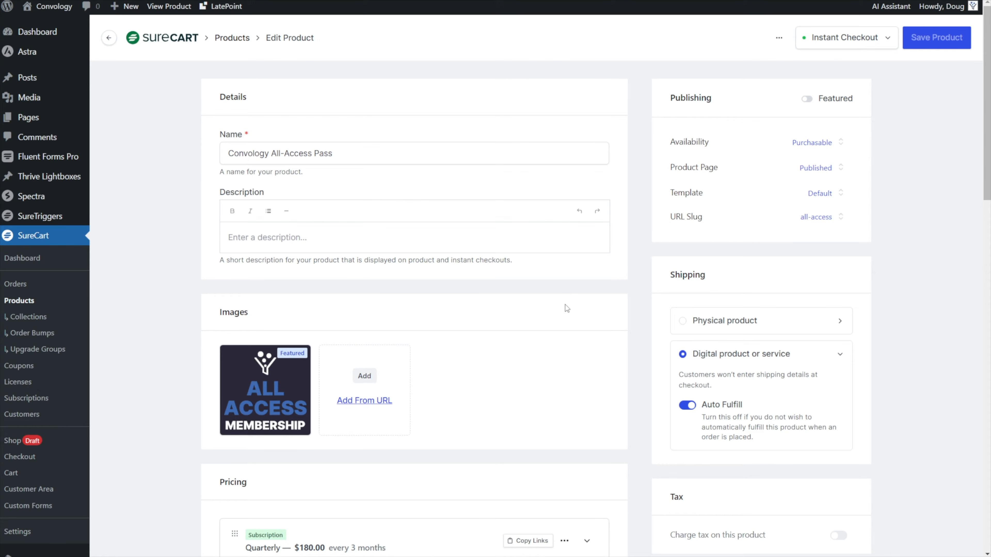
pyautogui.doubleClick(672, 141)
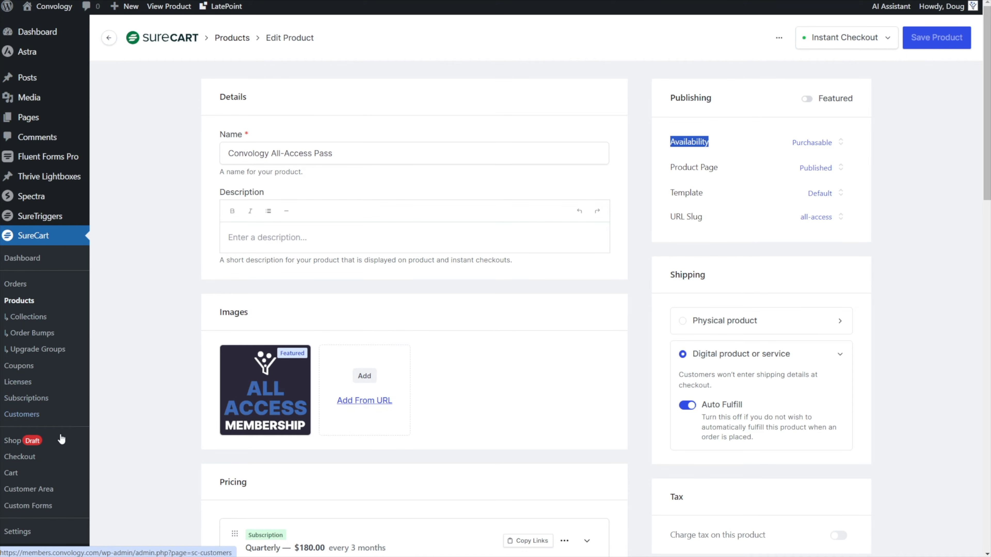
# Add a new custom checkout form and look through all of its starting designs, from Default to Invoice.
pyautogui.click(38, 506)
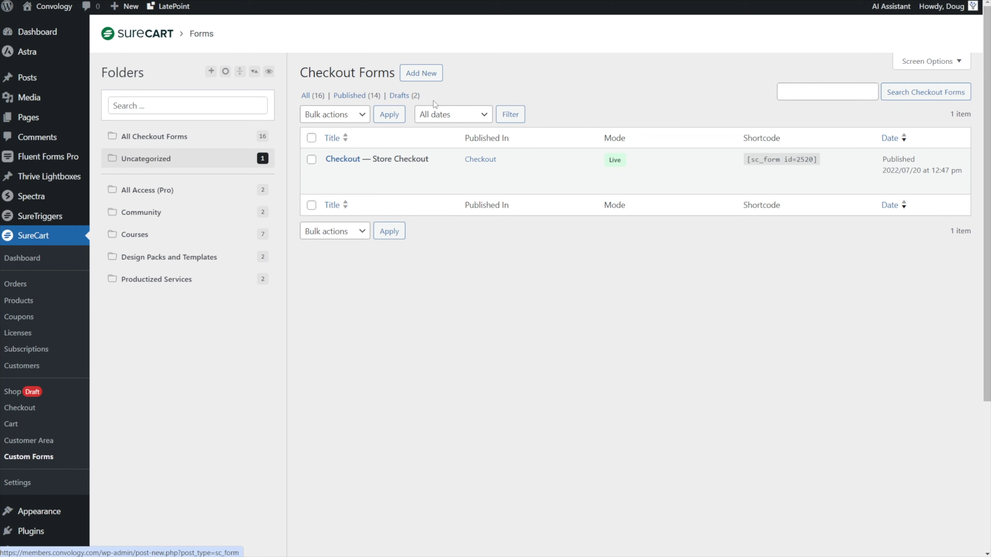
pyautogui.click(421, 76)
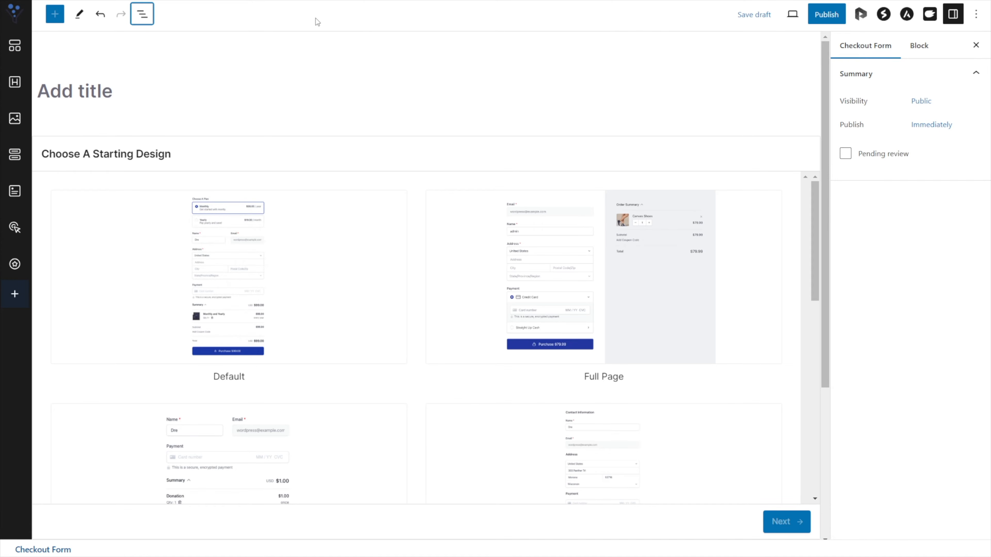
pyautogui.scroll(-2, 308, 65)
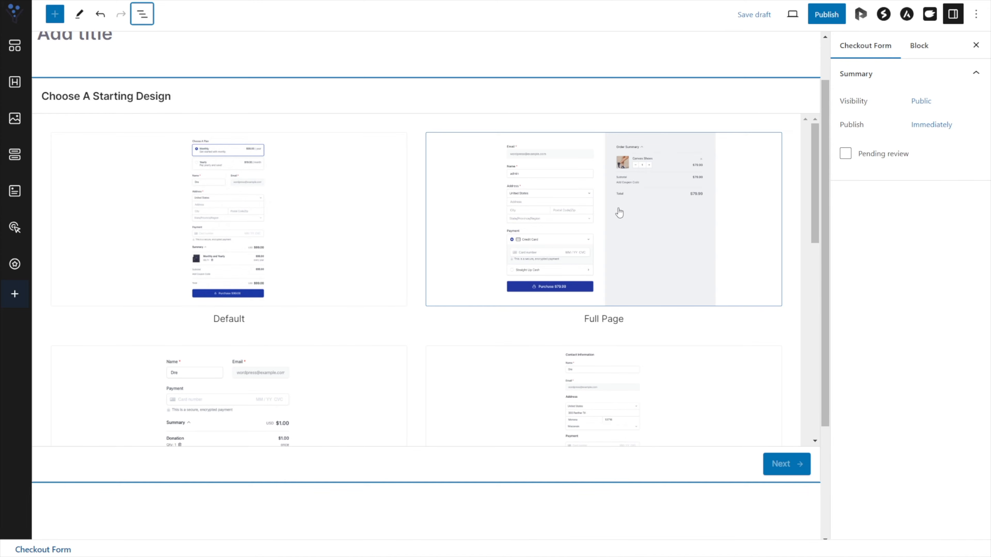
pyautogui.scroll(-5, 620, 212)
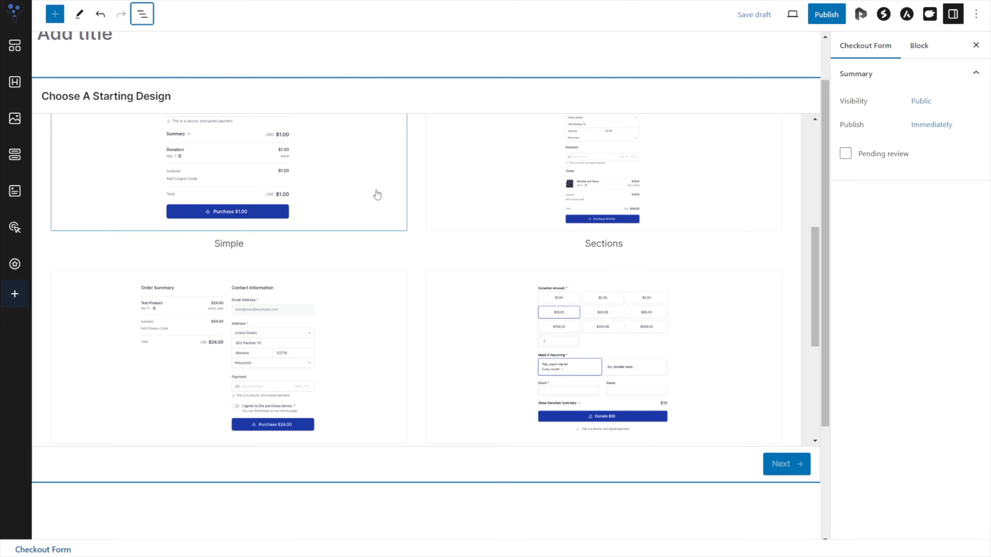
pyautogui.scroll(-3, 618, 223)
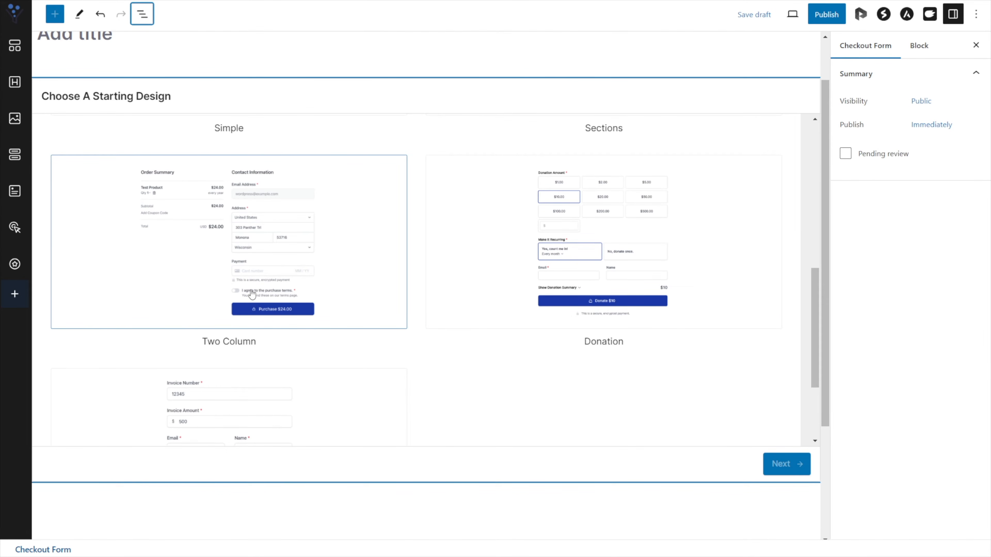
pyautogui.scroll(-2, 269, 286)
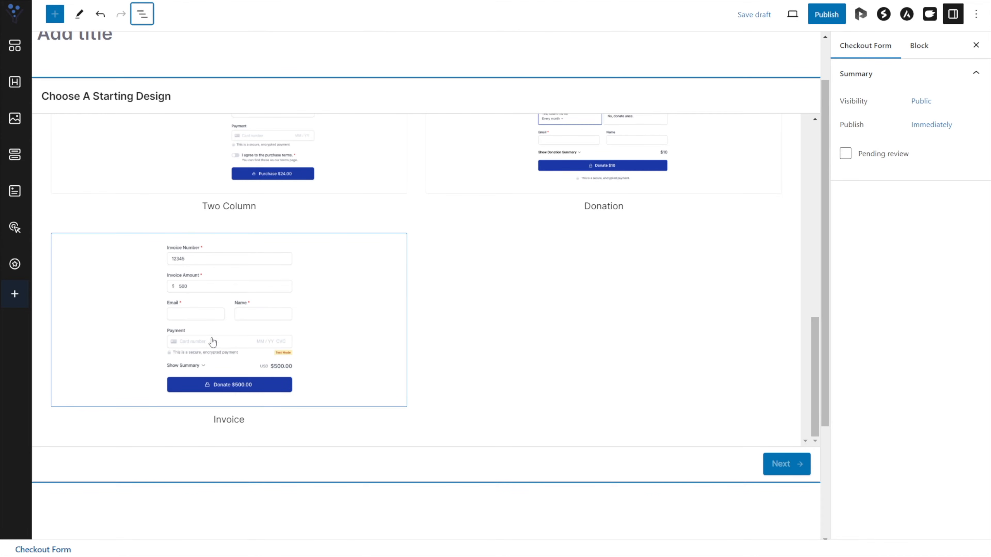
pyautogui.scroll(5, 257, 357)
pyautogui.scroll(5, 260, 357)
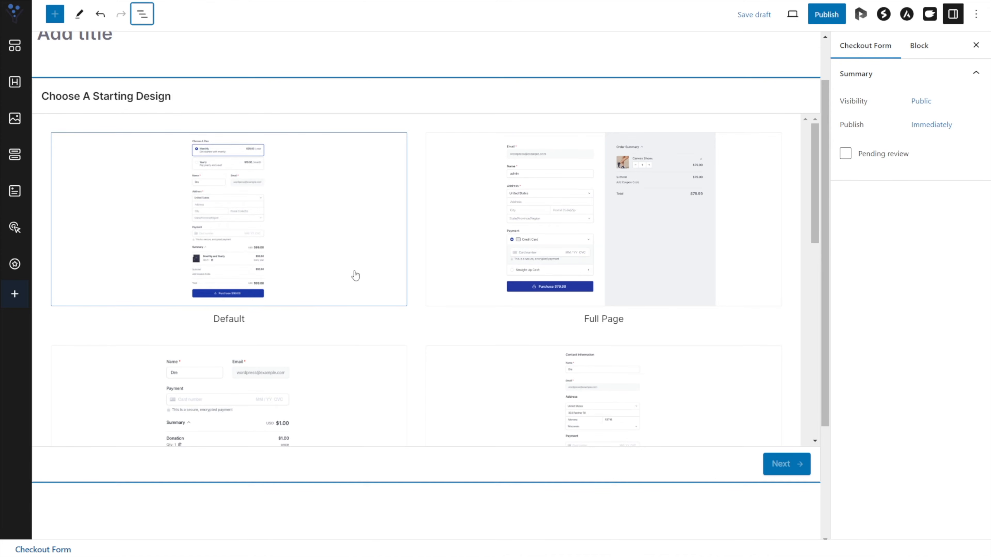
pyautogui.scroll(-3, 522, 273)
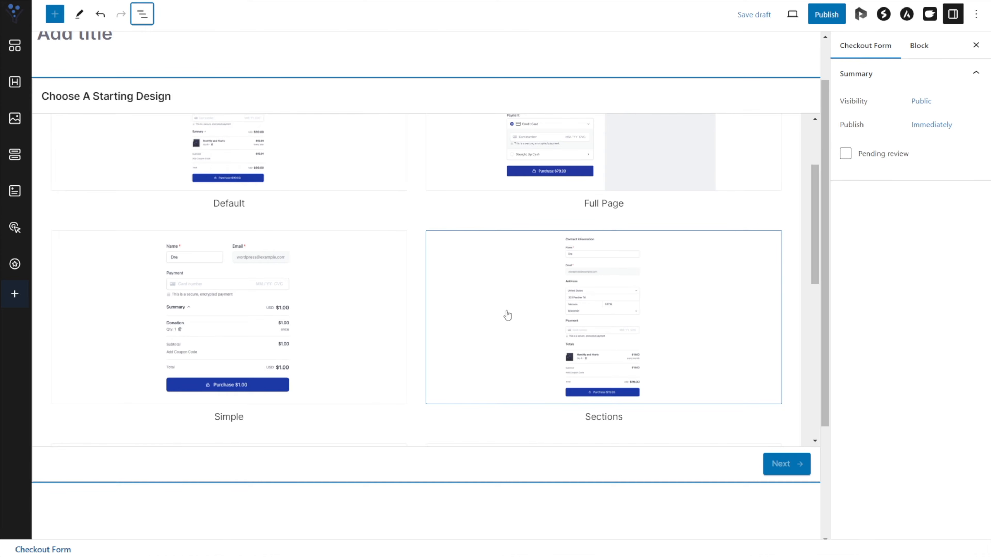
pyautogui.scroll(3, 259, 177)
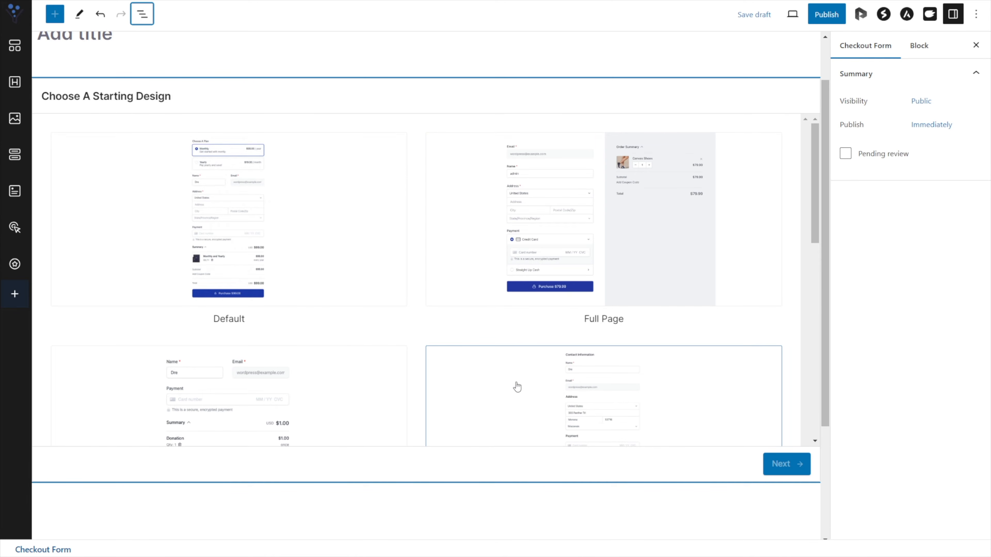
# Create the form from the Default design with the Convology All-Access Pass at $180.00 every 3 months as its product.
pyautogui.click(297, 204)
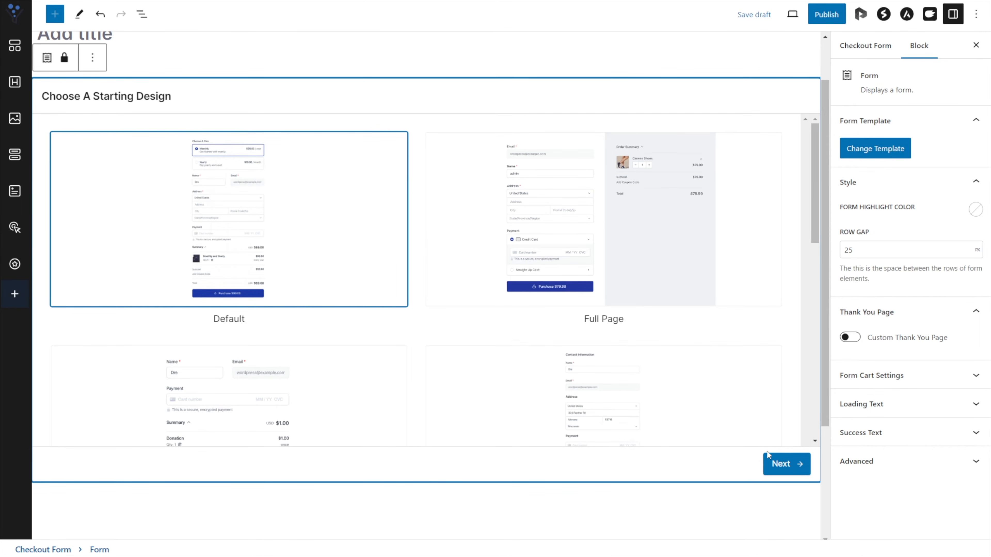
pyautogui.click(774, 463)
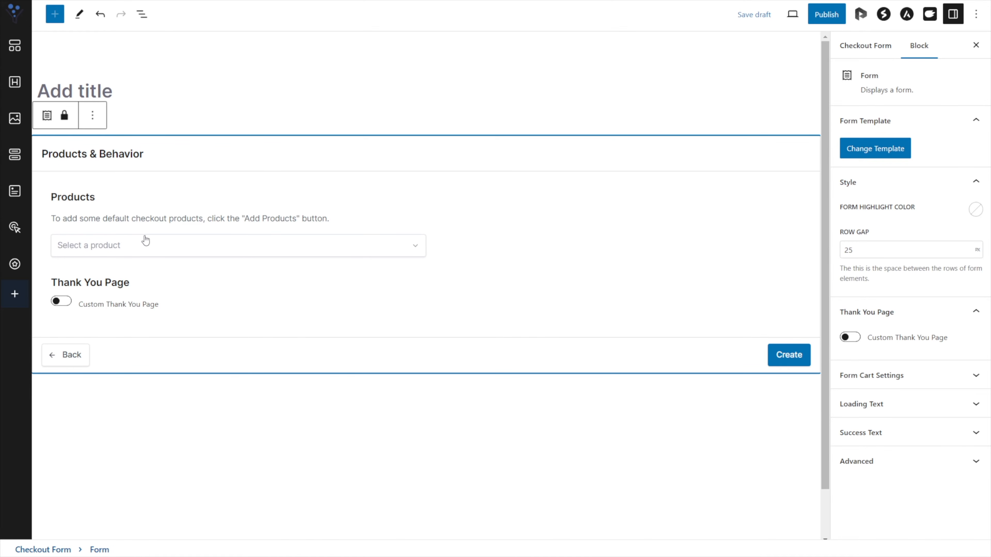
pyautogui.click(405, 250)
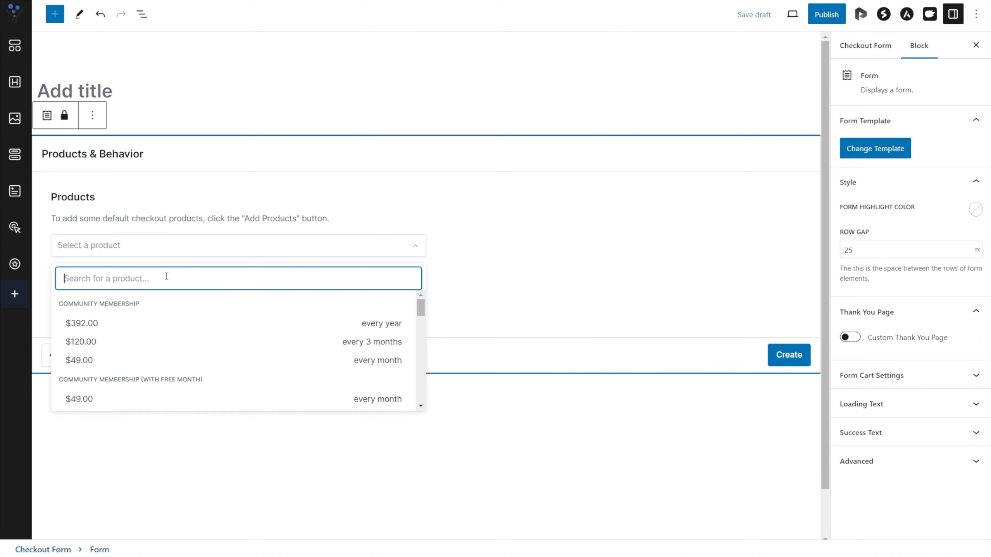
pyautogui.write('all-access')
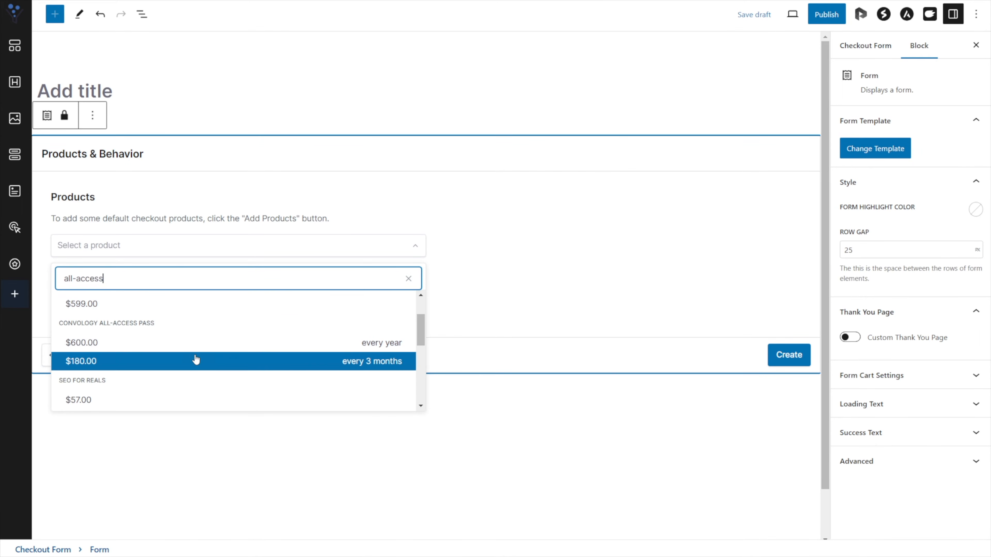
pyautogui.click(87, 366)
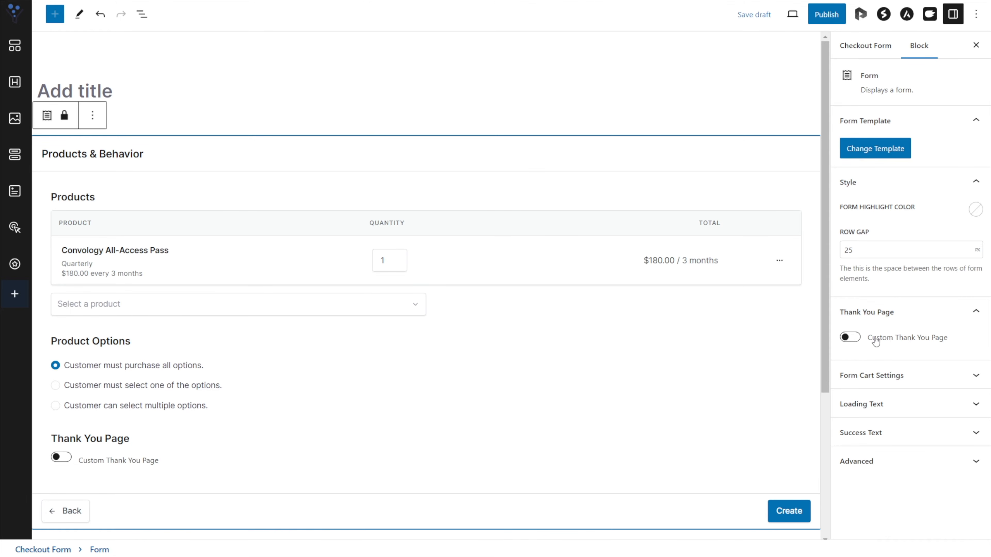
pyautogui.click(785, 507)
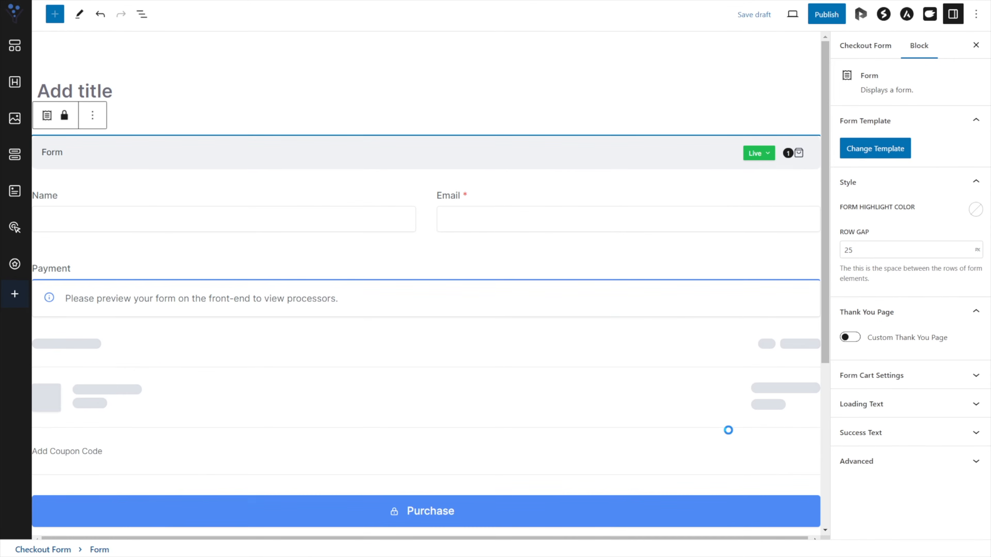
# Title the form "Demo Checkout" and check which device previews are offered.
pyautogui.write('Demo Checkout')
pyautogui.click(44, 61)
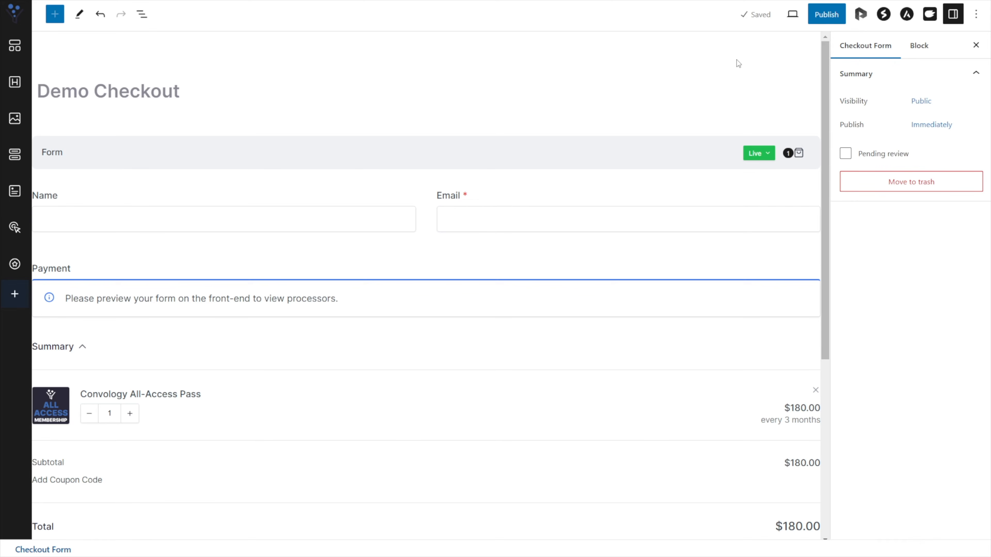
pyautogui.click(792, 14)
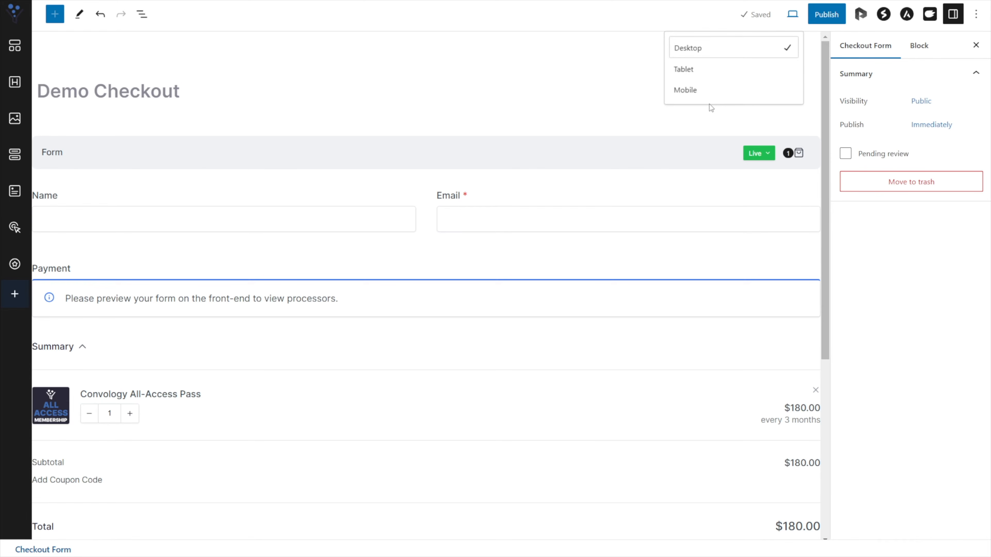
pyautogui.click(679, 17)
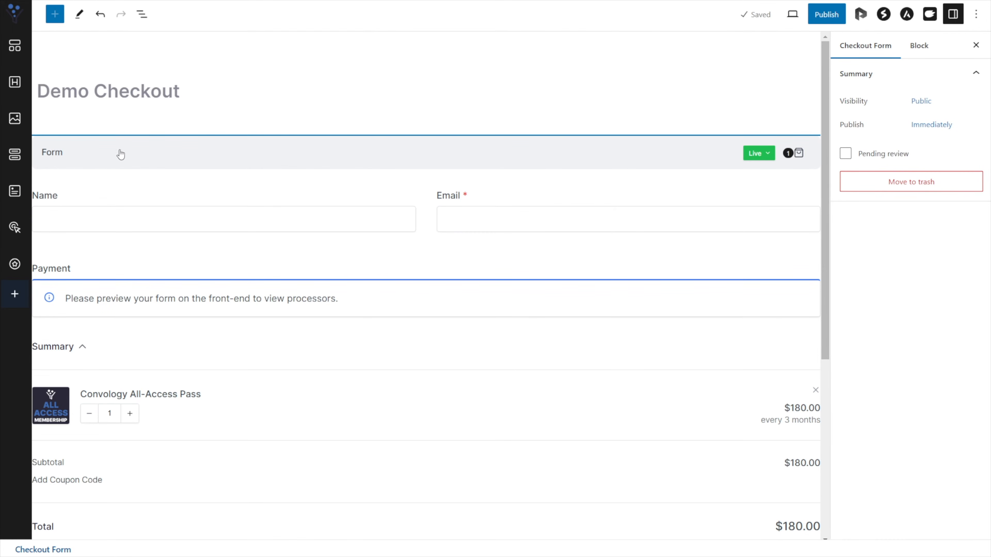
# Select the Form block and expand it in the block list to examine the blocks it contains.
pyautogui.click(130, 173)
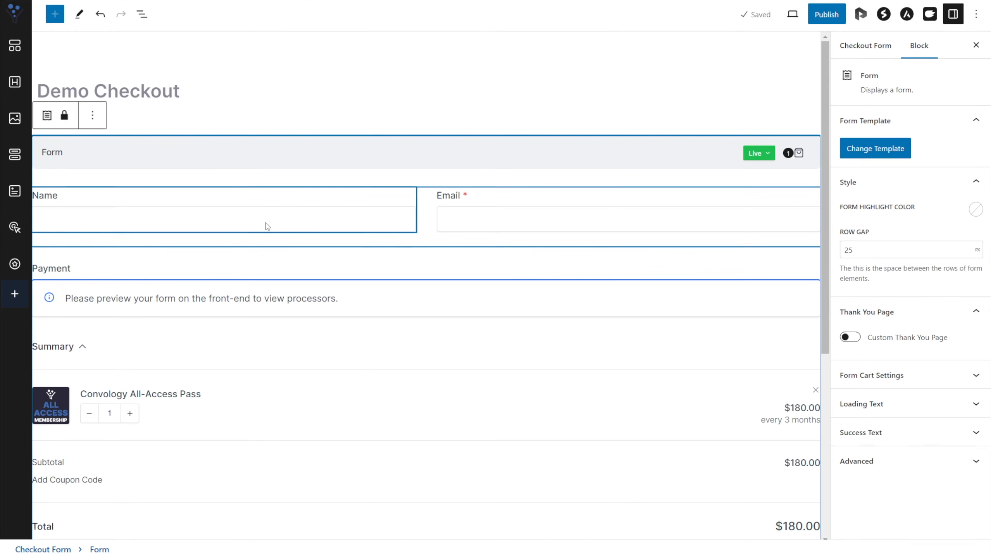
pyautogui.click(135, 15)
pyautogui.click(43, 75)
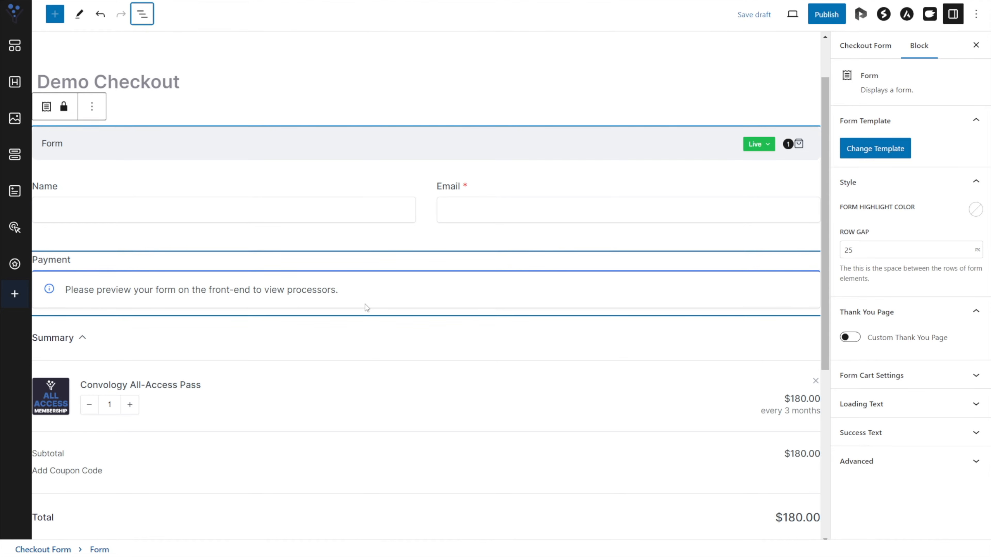
pyautogui.hotkey('ctrl', '-')
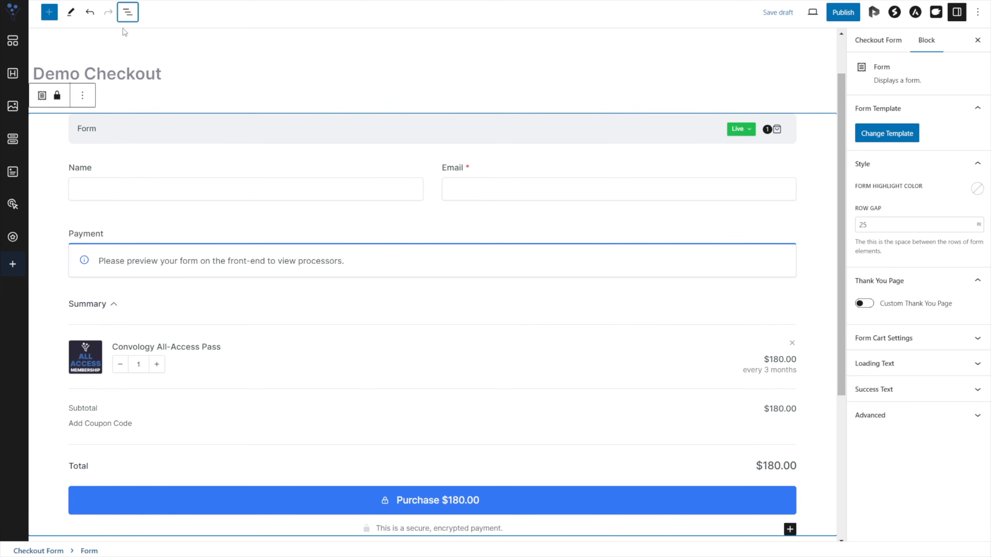
pyautogui.click(128, 12)
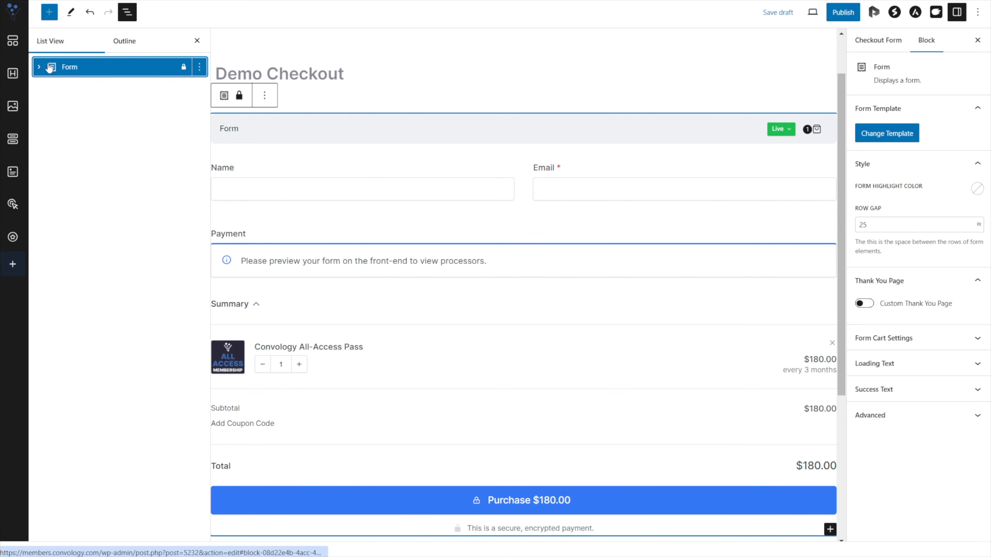
pyautogui.click(40, 67)
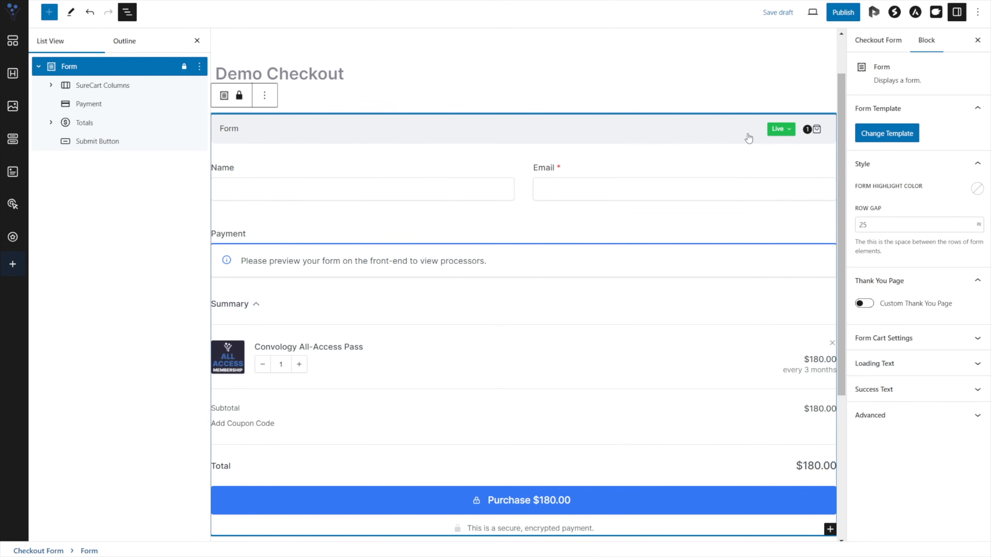
# Review the products attached to the form from its header, close the block list, and collapse the products again.
pyautogui.click(815, 131)
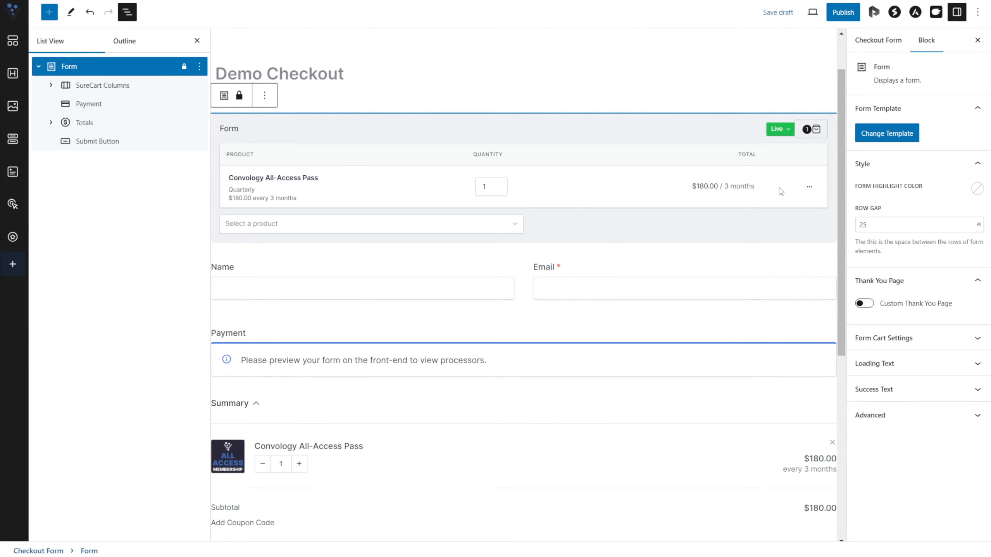
pyautogui.click(781, 130)
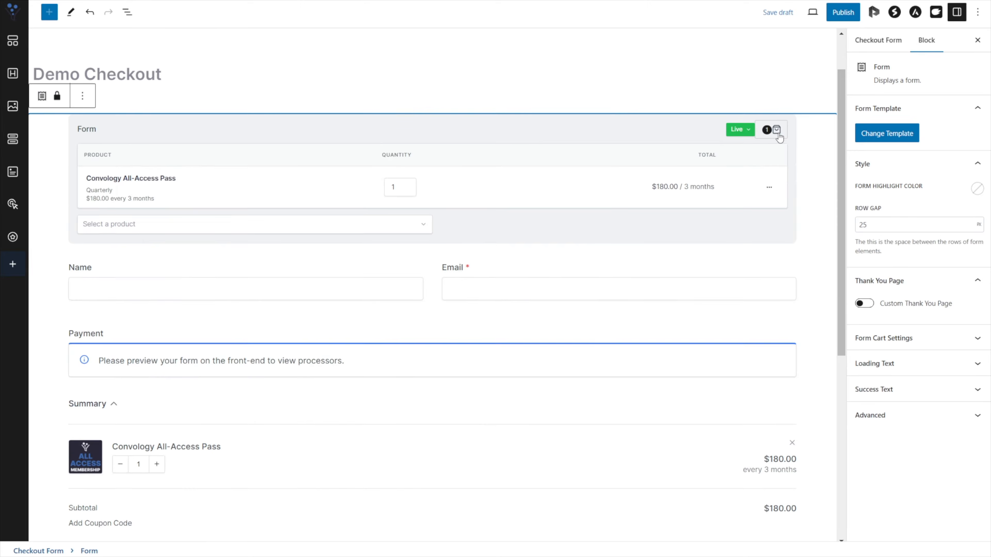
pyautogui.click(778, 133)
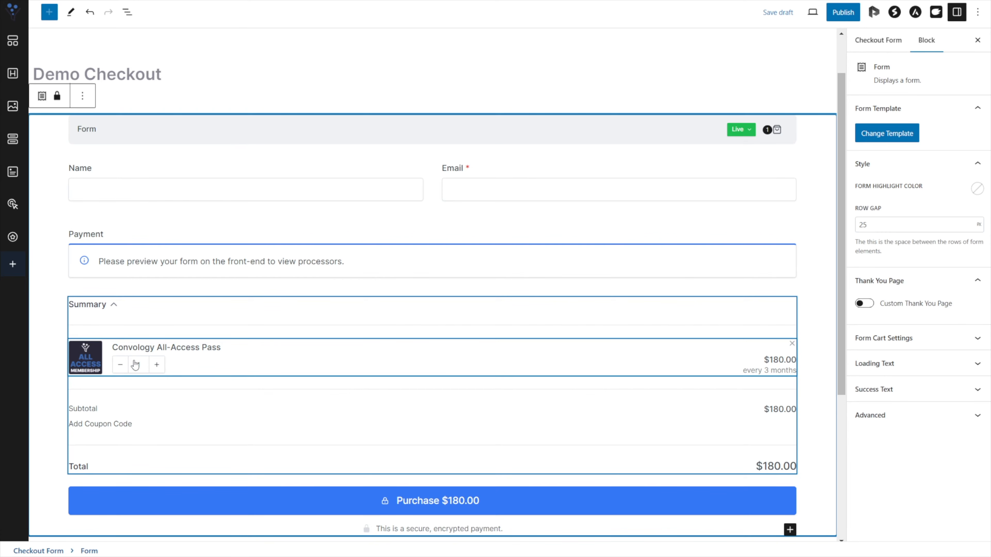
# Turn off the Removable and Editable attributes for the line items in the checkout summary.
pyautogui.click(210, 369)
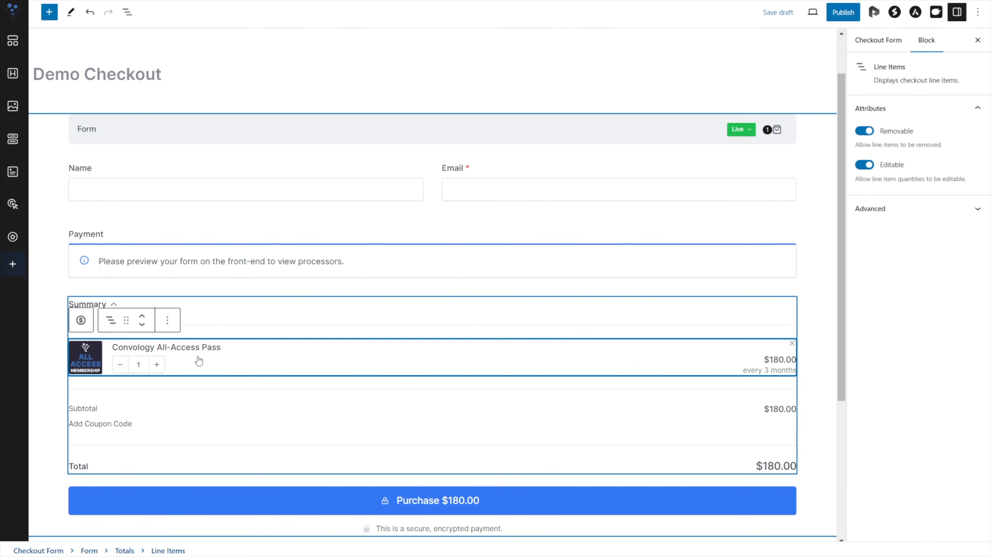
pyautogui.click(865, 131)
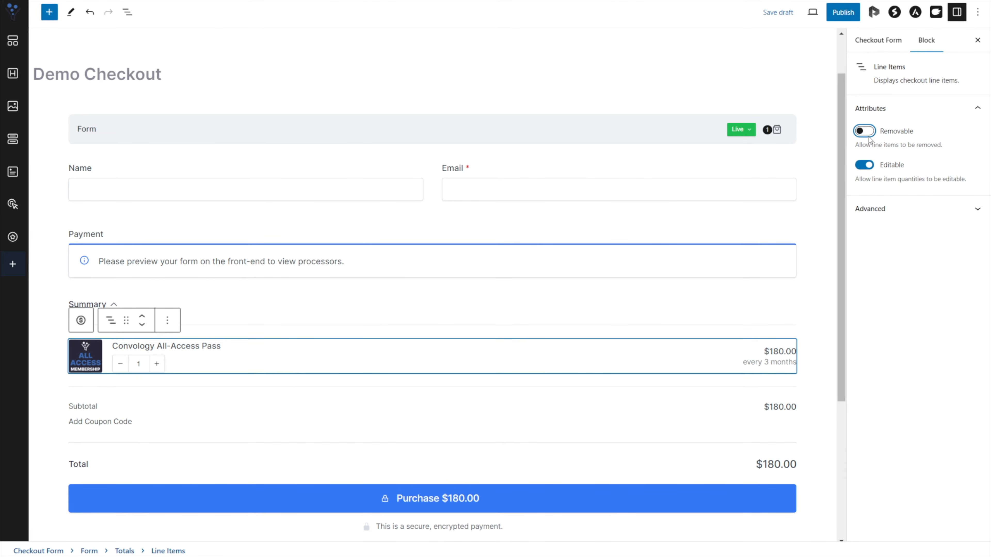
pyautogui.click(864, 164)
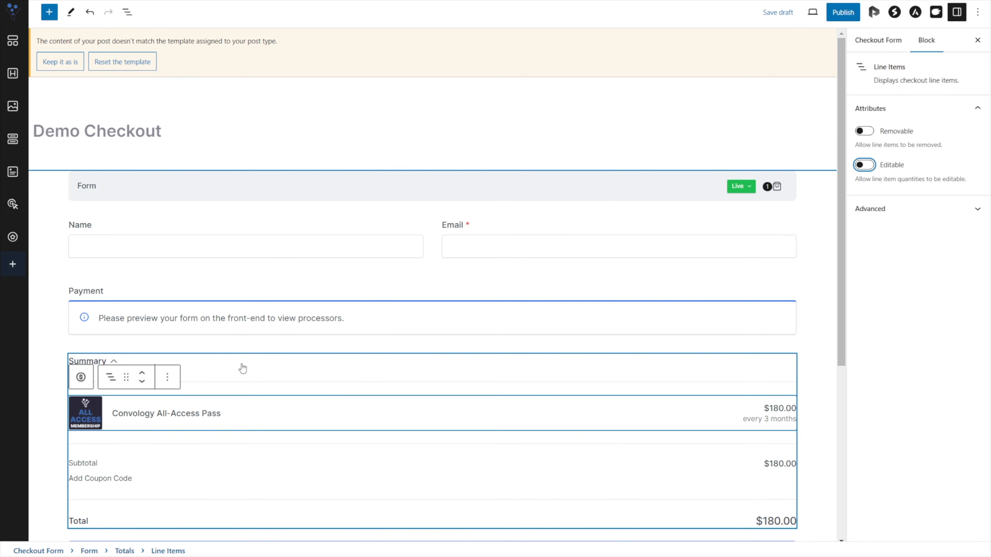
# Examine the Purchase submit button's settings, including its secure payment text and the secure lock icon option.
pyautogui.scroll(-4, 243, 369)
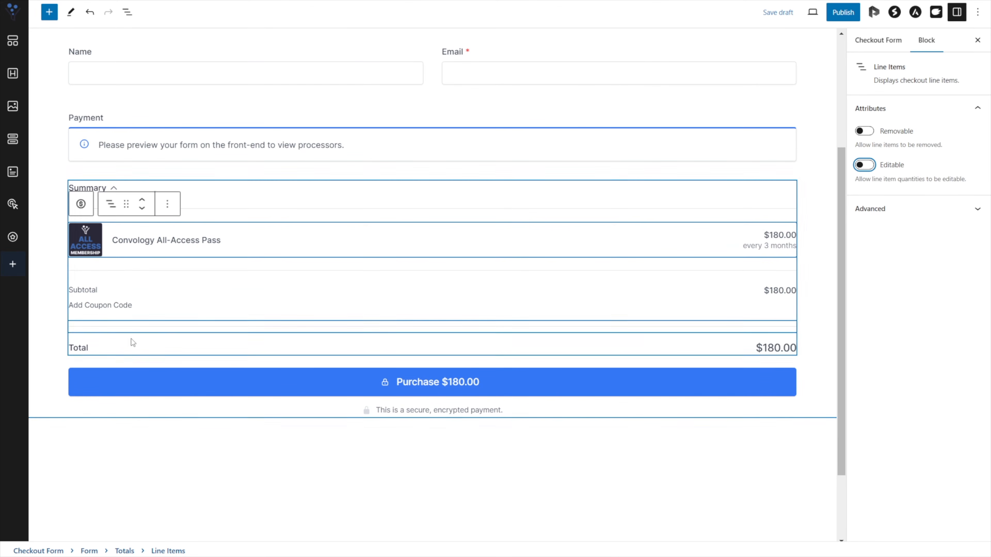
pyautogui.click(231, 380)
pyautogui.moveTo(866, 291); pyautogui.dragTo(979, 301)
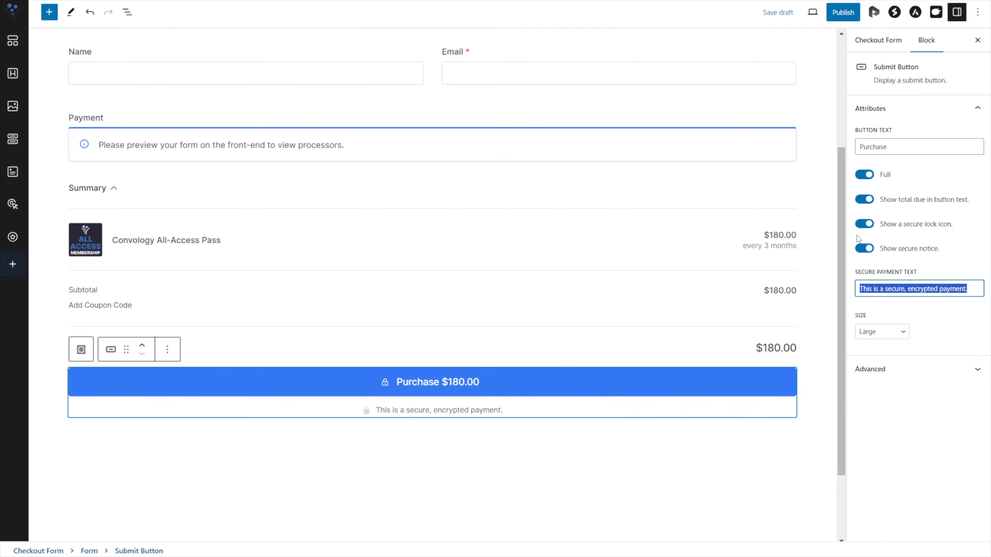
pyautogui.click(864, 224)
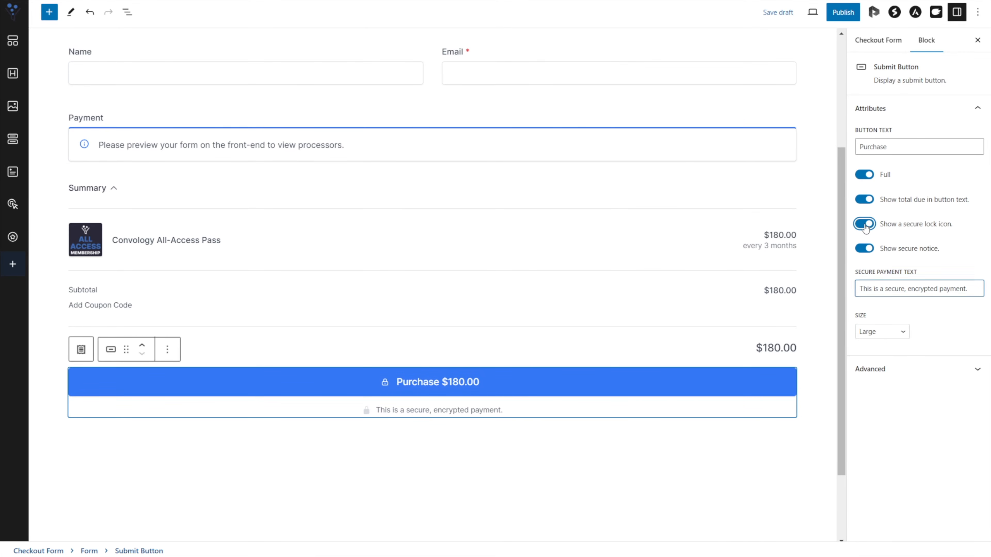
# Try out the Submit Button's secure lock icon, Full and total-due-in-button-text options, leaving all of them switched on.
pyautogui.click(864, 224)
pyautogui.click(863, 177)
pyautogui.click(863, 176)
pyautogui.click(864, 198)
pyautogui.click(864, 199)
pyautogui.click(864, 199)
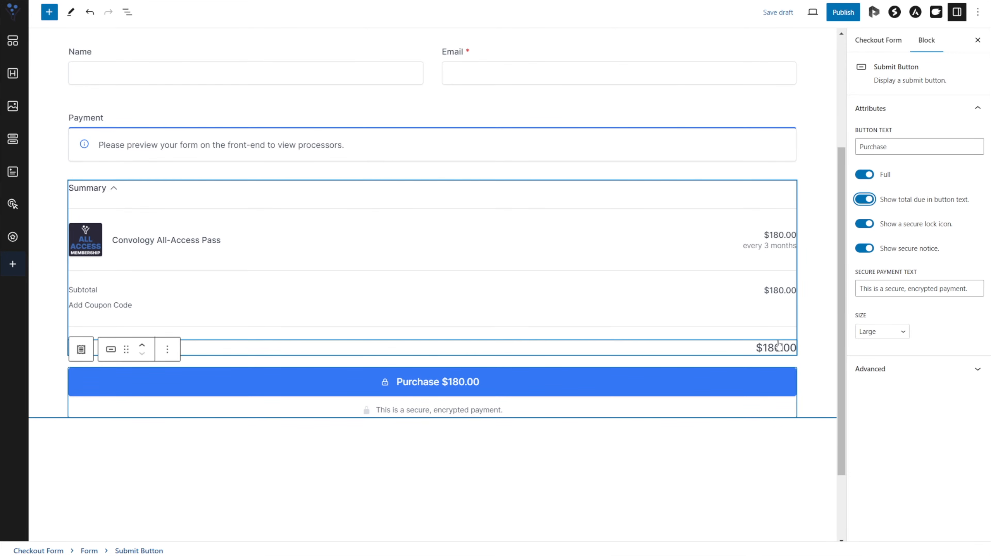
# Examine the settings of the Total, Form, Full Name and Totals blocks by selecting each in the checkout form.
pyautogui.click(744, 346)
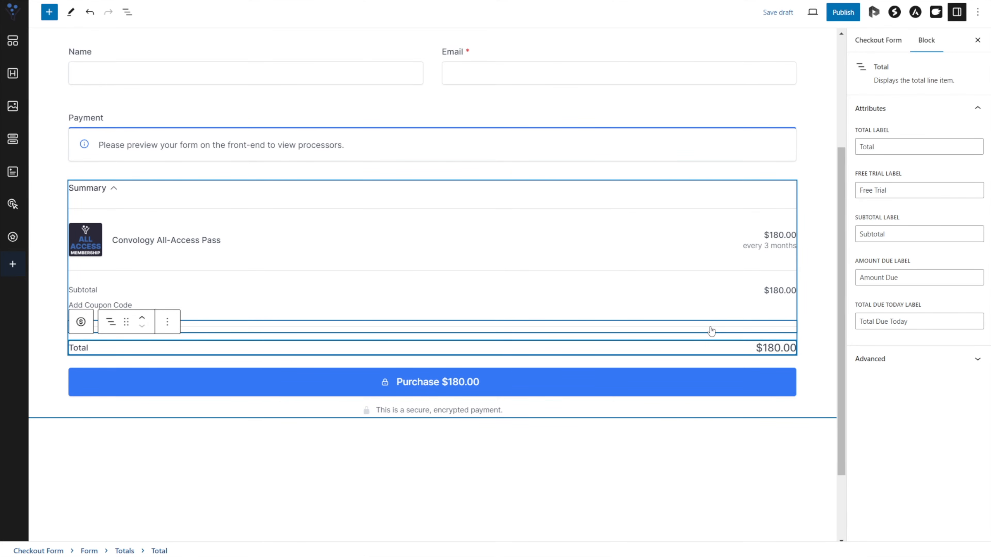
pyautogui.scroll(5, 718, 281)
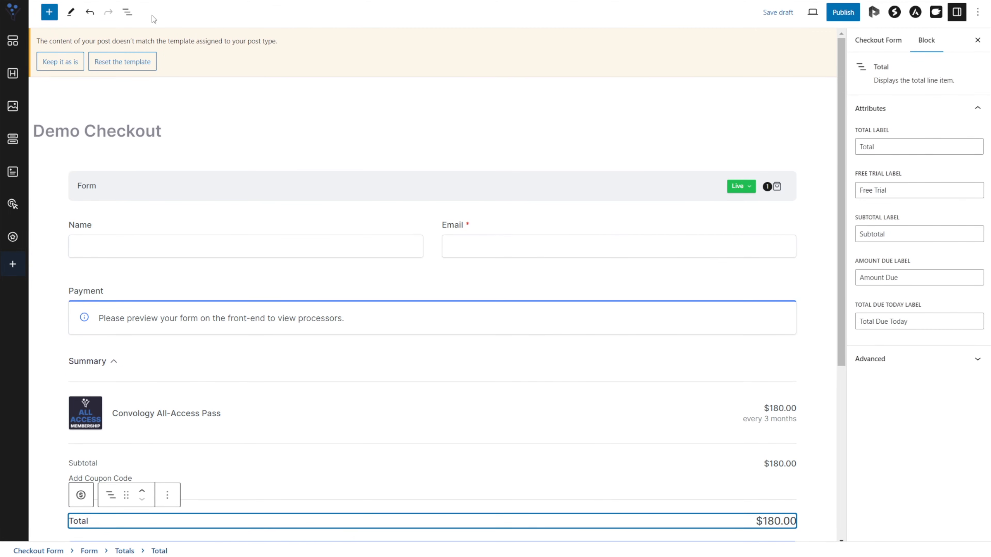
pyautogui.click(147, 153)
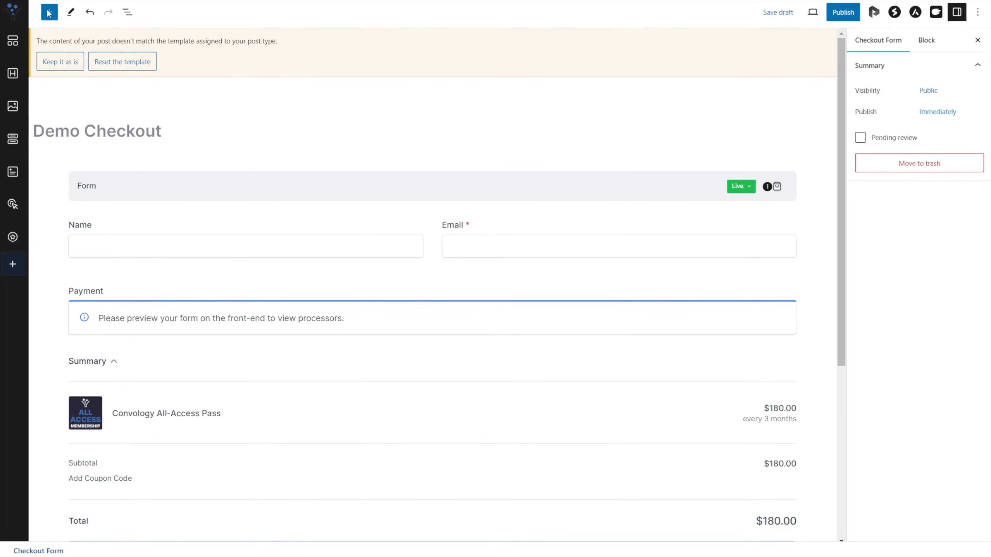
pyautogui.click(118, 299)
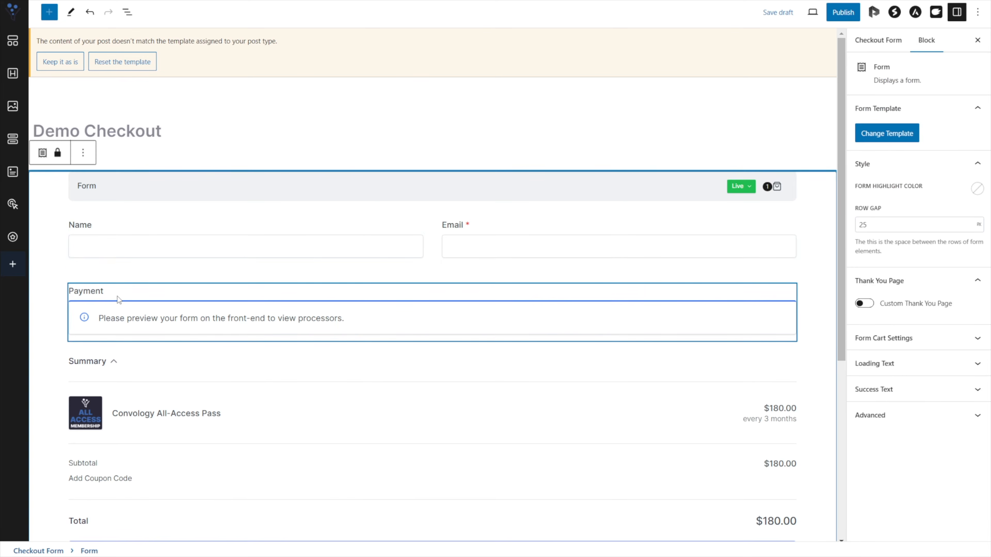
pyautogui.click(107, 236)
pyautogui.scroll(-5, 87, 348)
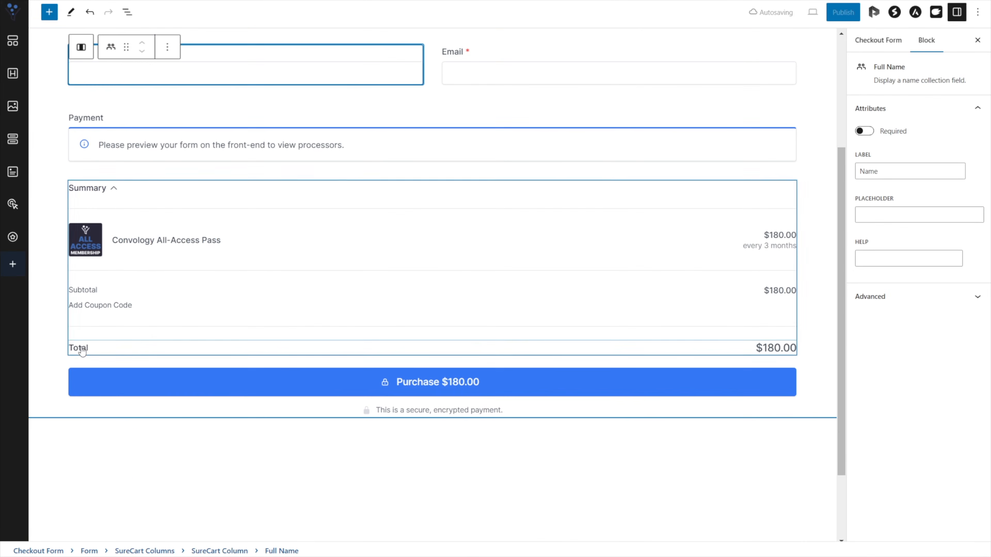
pyautogui.click(86, 348)
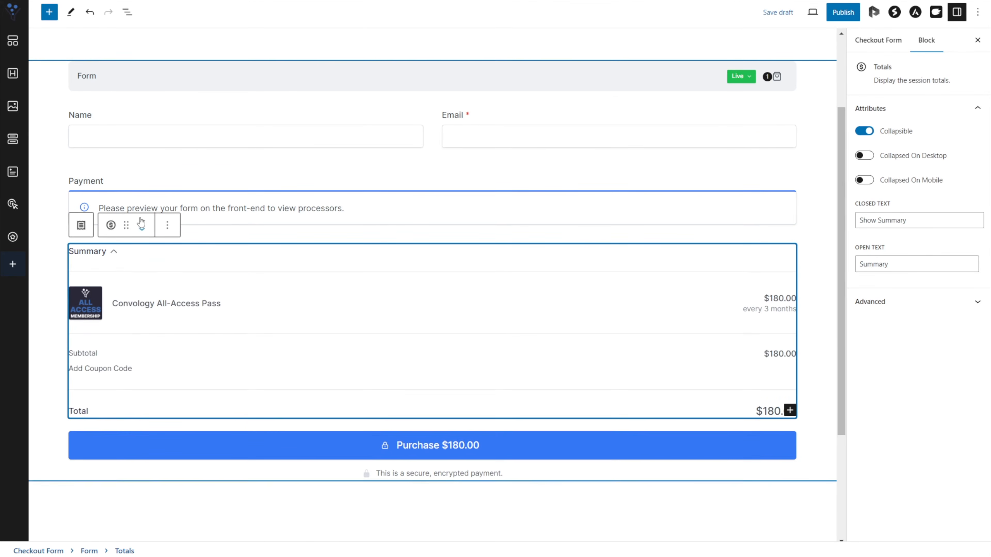
# Review which blocks can be inserted from the Totals block and from the Coupon block inside it.
pyautogui.click(49, 11)
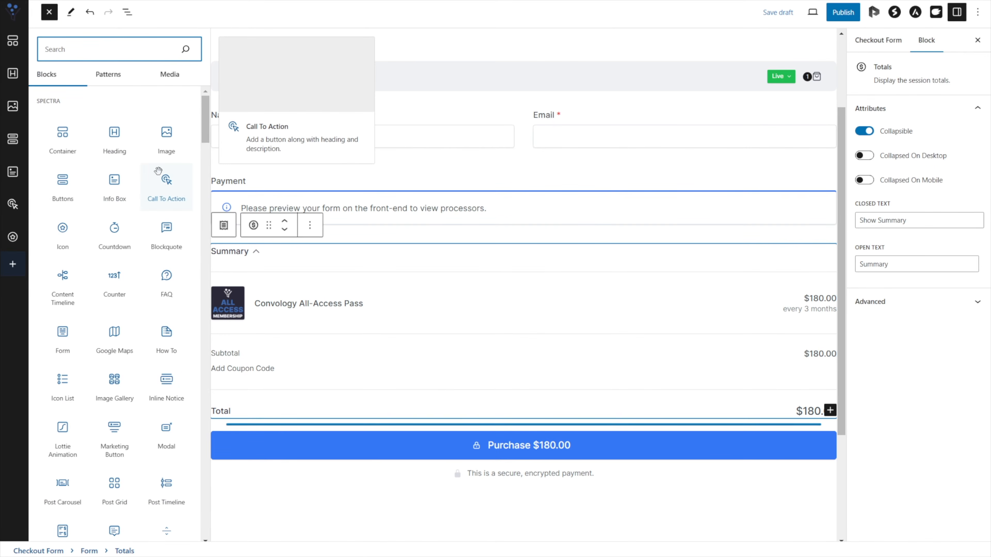
pyautogui.click(316, 373)
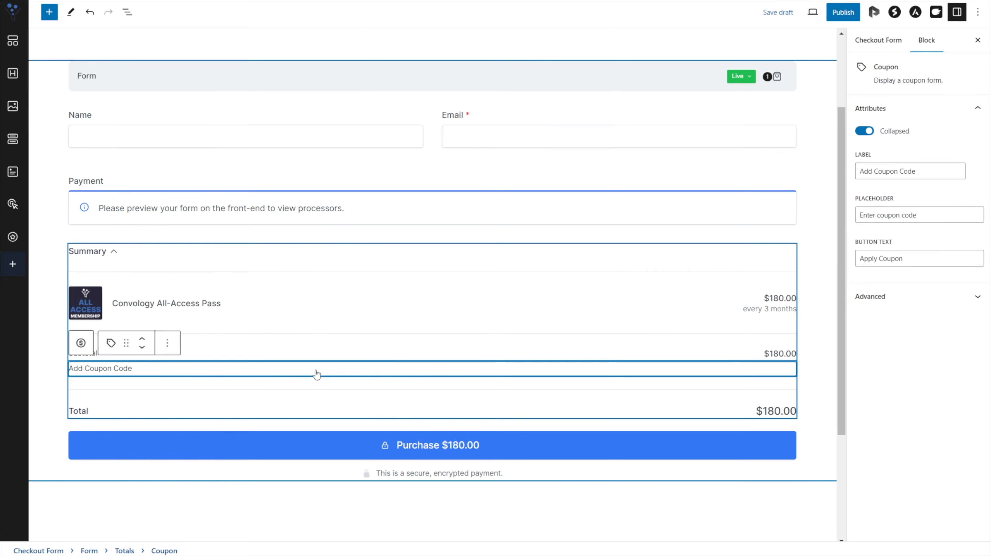
pyautogui.click(49, 11)
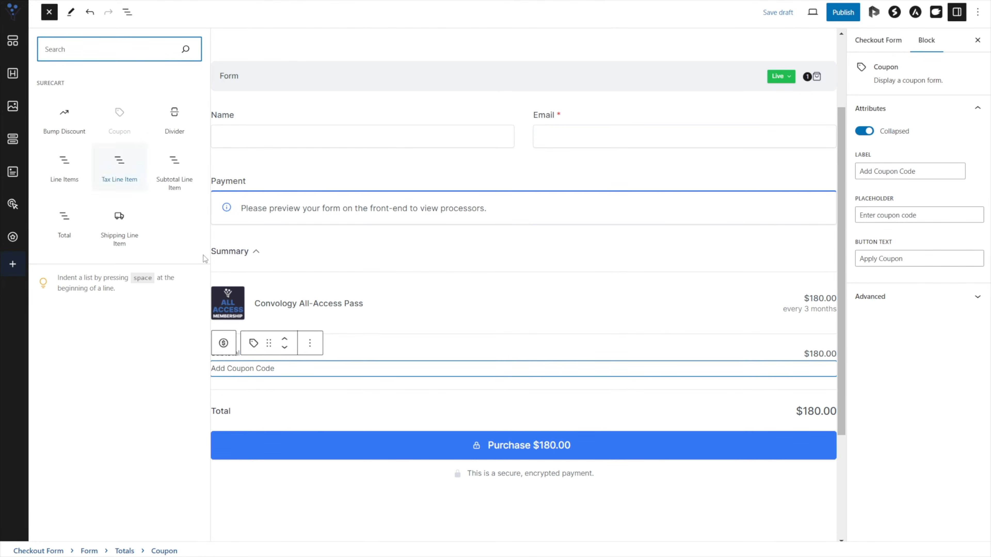
pyautogui.moveTo(87, 121)
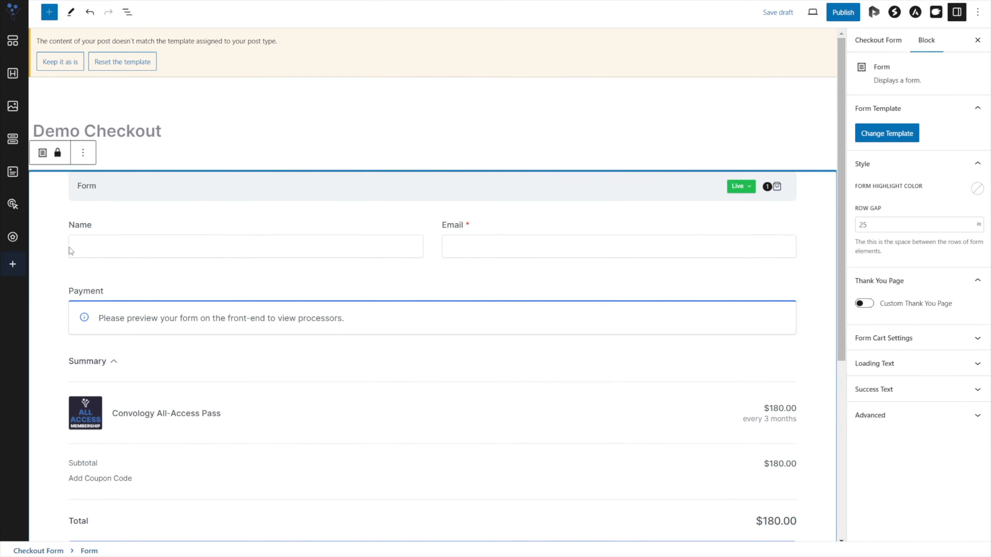
# Insert a SureCart Password block directly above Payment and turn on its Required and Password Confirmation attributes.
pyautogui.click(71, 251)
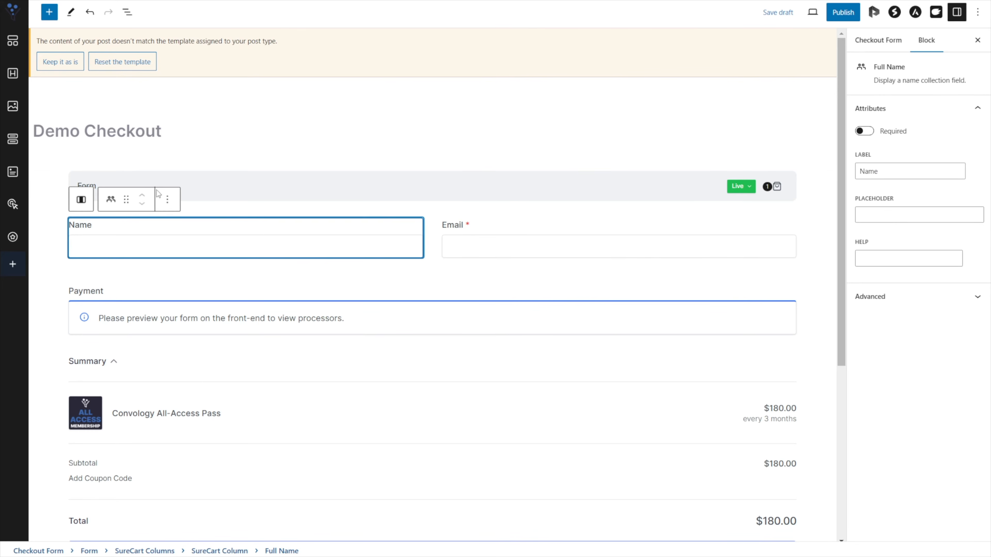
pyautogui.click(122, 293)
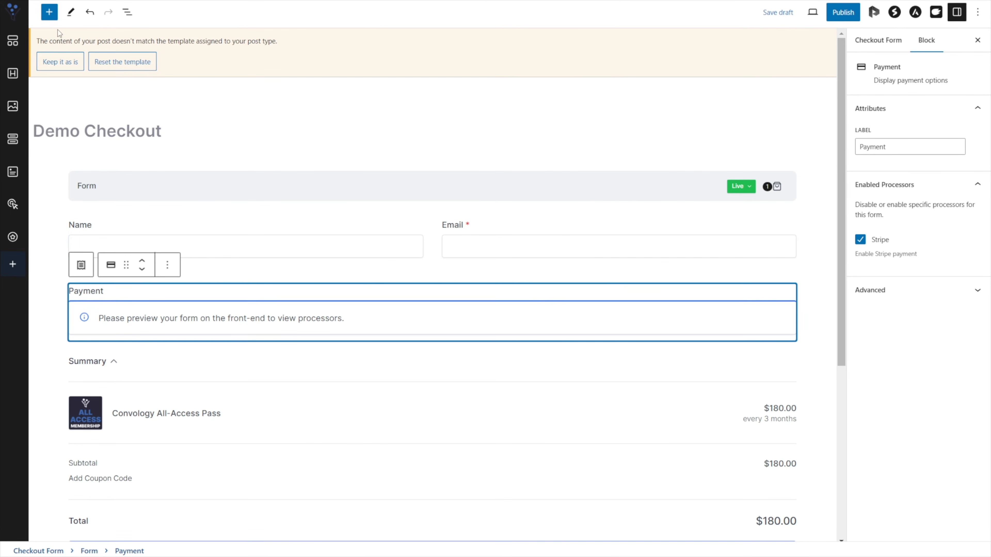
pyautogui.click(50, 12)
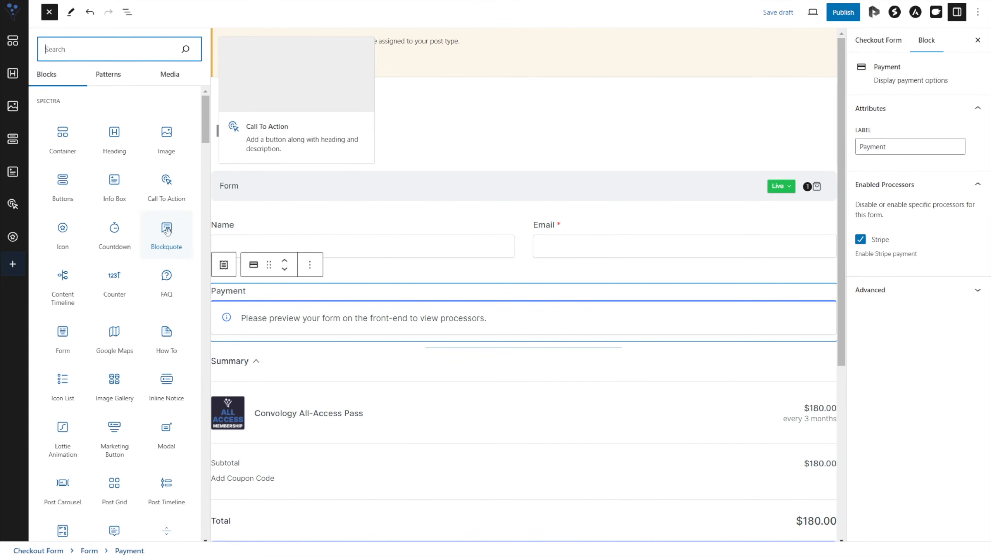
pyautogui.moveTo(203, 122); pyautogui.dragTo(205, 214)
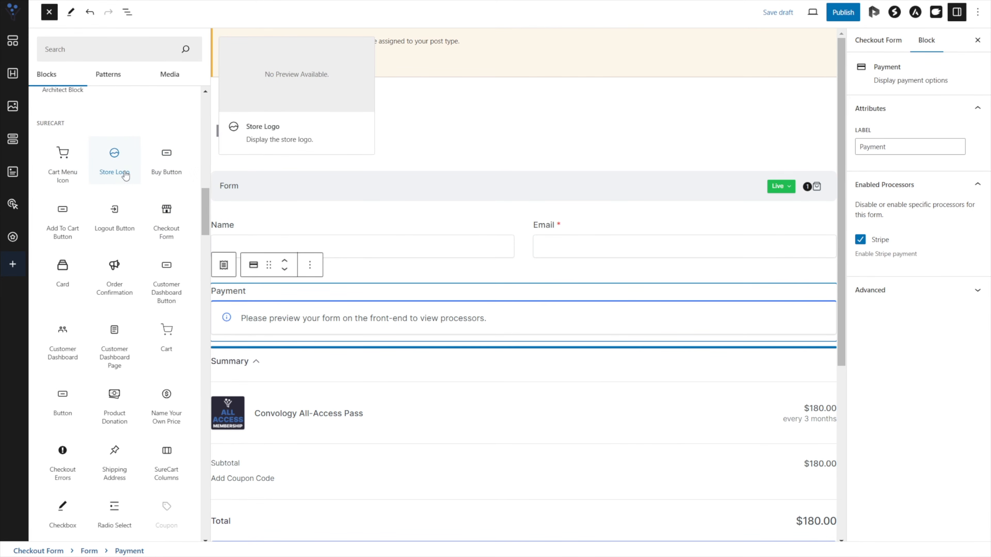
pyautogui.scroll(2, 130, 198)
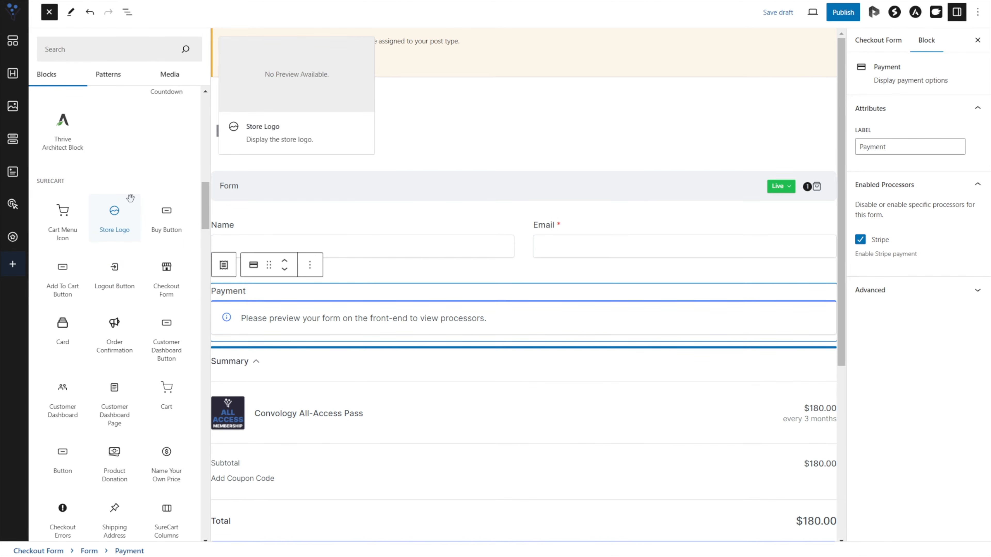
pyautogui.scroll(-5, 130, 201)
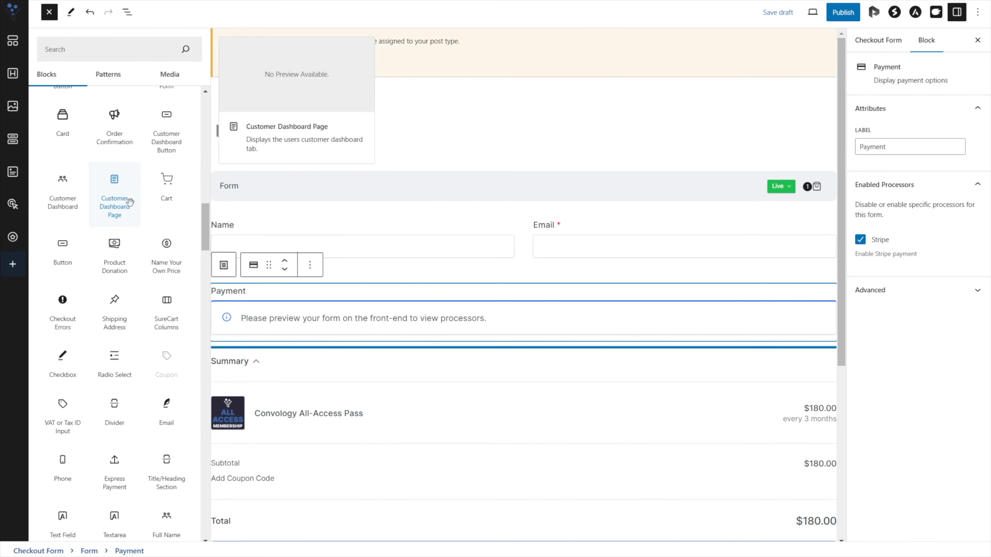
pyautogui.scroll(-5, 130, 209)
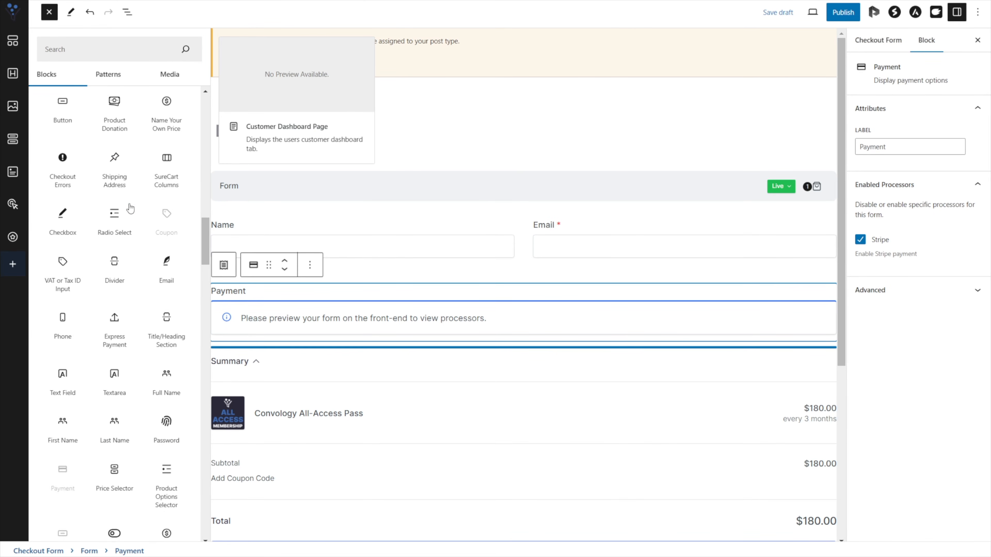
pyautogui.moveTo(167, 328); pyautogui.dragTo(414, 276)
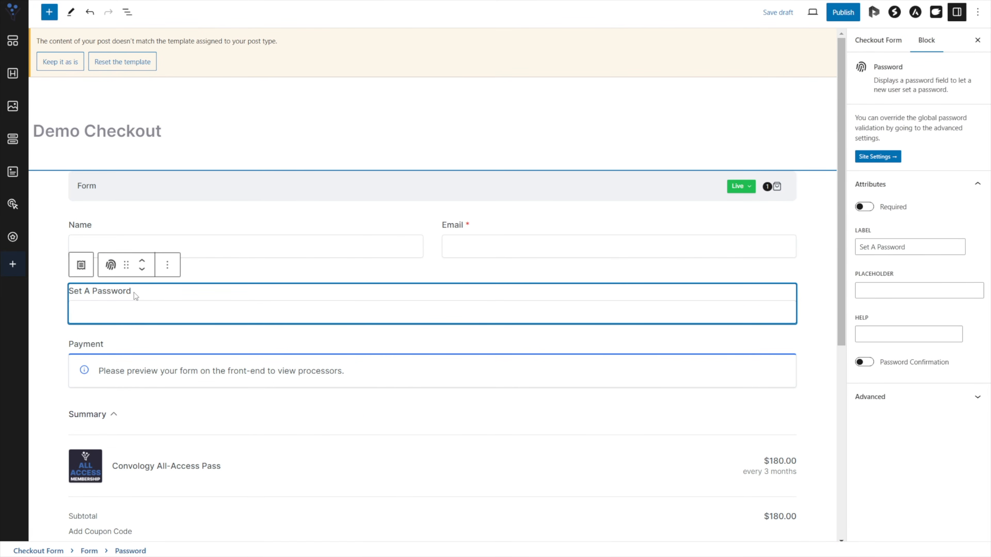
pyautogui.click(862, 207)
pyautogui.click(864, 363)
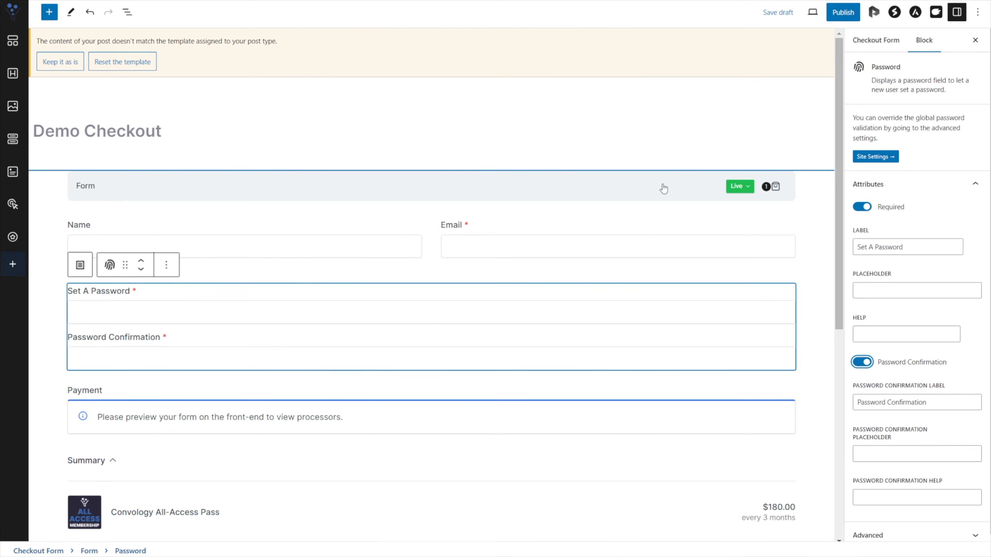
# Remove the Convology All-Access Pass from the form's attached products and save the draft.
pyautogui.click(775, 187)
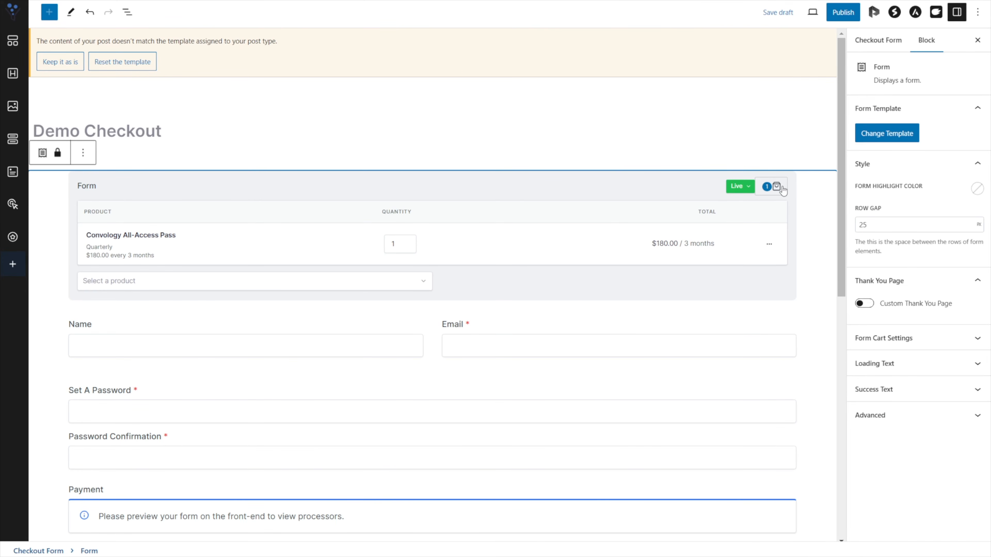
pyautogui.scroll(-10, 273, 254)
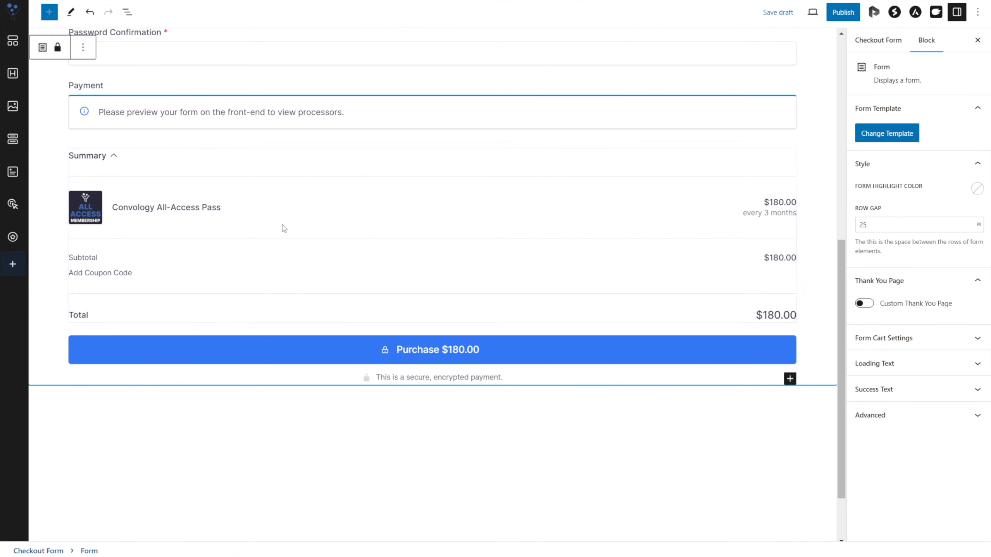
pyautogui.scroll(10, 366, 253)
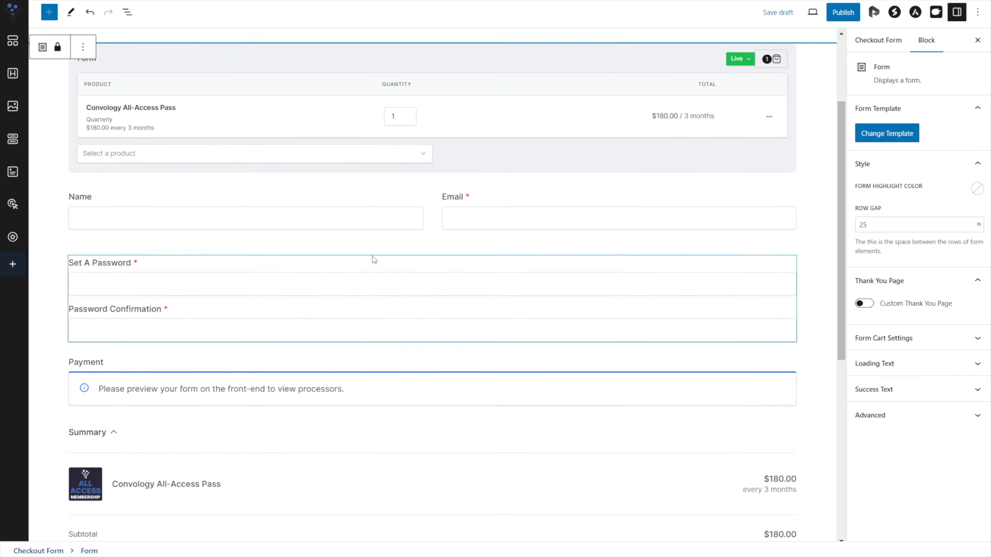
pyautogui.click(775, 245)
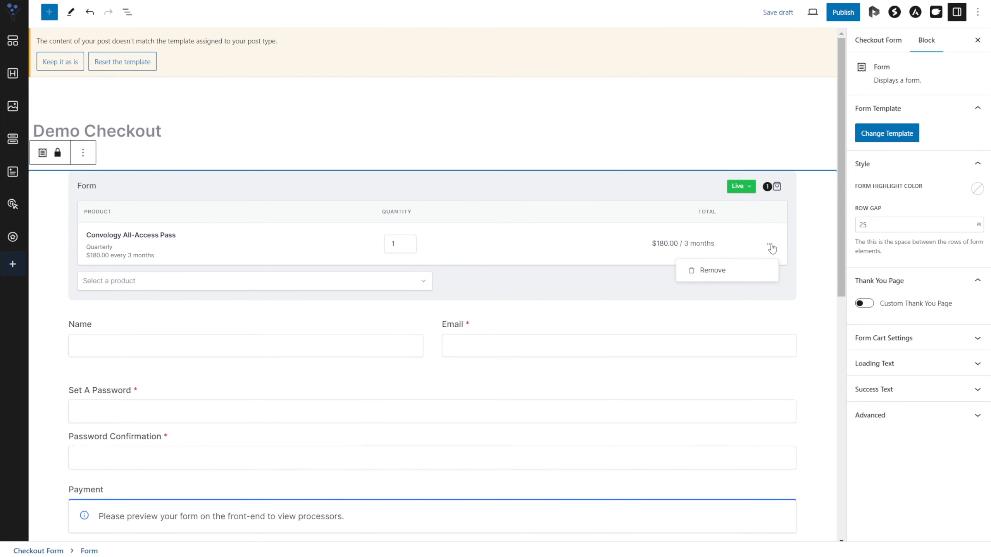
pyautogui.click(706, 271)
pyautogui.click(784, 12)
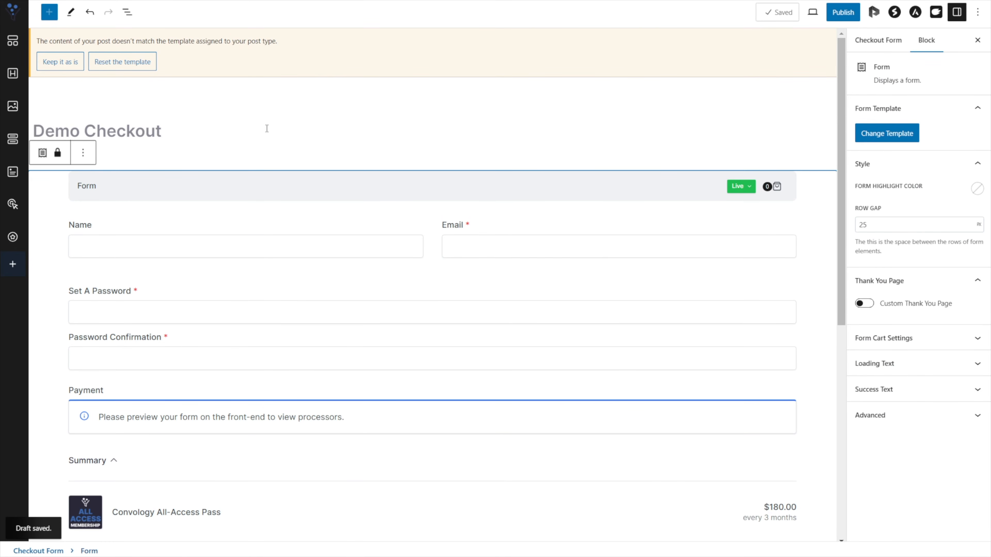
# Insert a Price Selector block into the form and move it above the SureCart Columns as the first block.
pyautogui.click(110, 230)
pyautogui.click(49, 12)
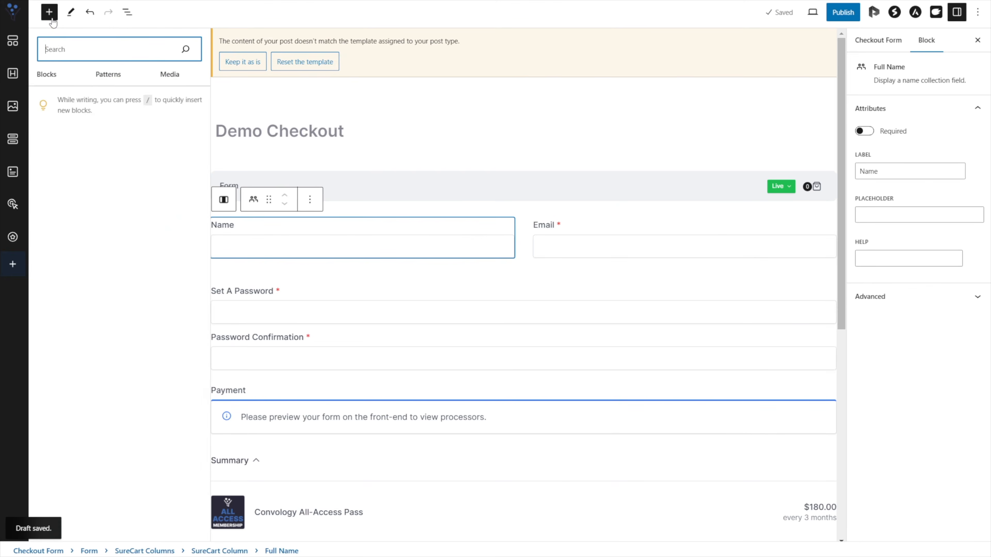
pyautogui.scroll(-15, 90, 181)
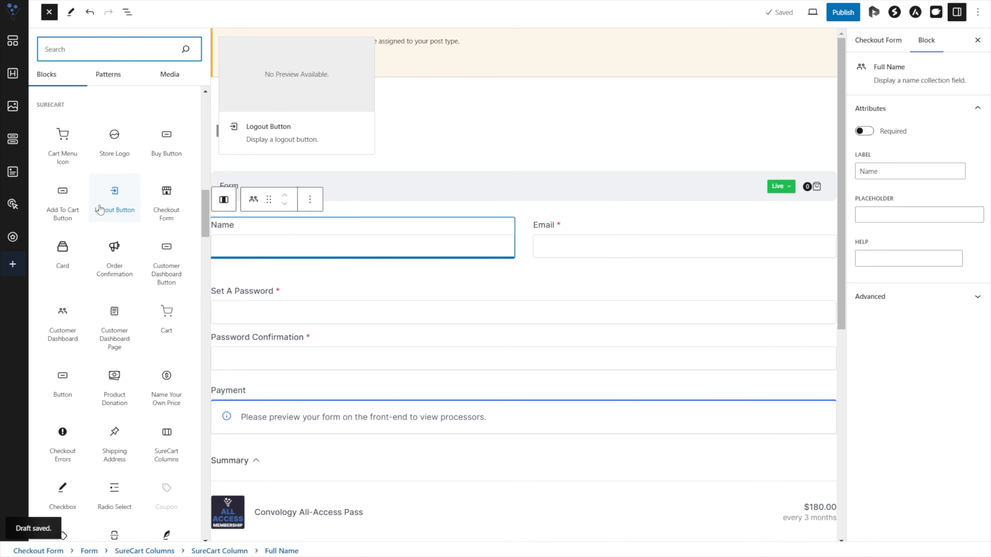
pyautogui.scroll(-5, 110, 254)
pyautogui.moveTo(114, 287); pyautogui.dragTo(481, 290)
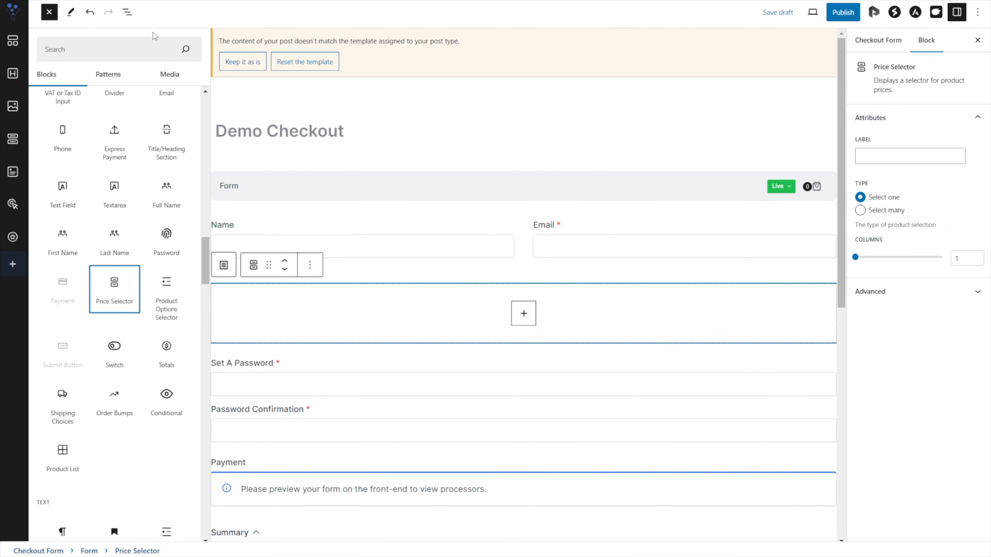
pyautogui.click(127, 12)
pyautogui.moveTo(82, 108); pyautogui.dragTo(89, 79)
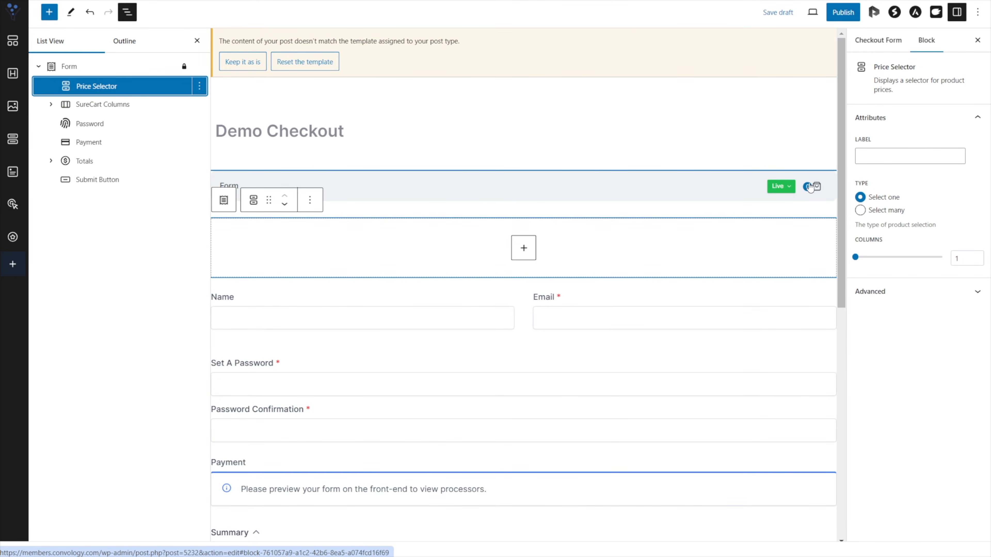
# Add a price choice to the Price Selector and assign it the Convology All-Access Pass price of $600.00 every year.
pyautogui.click(812, 191)
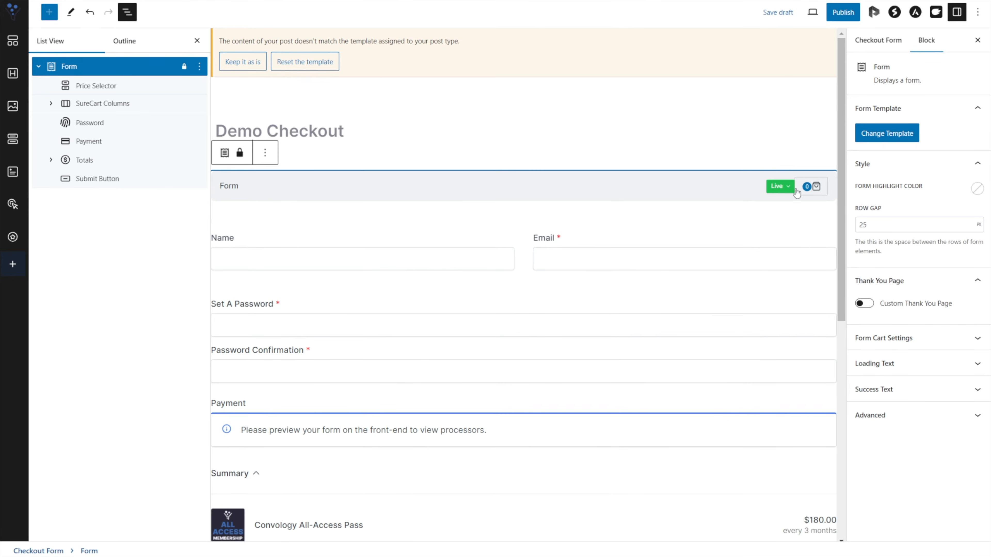
pyautogui.click(89, 86)
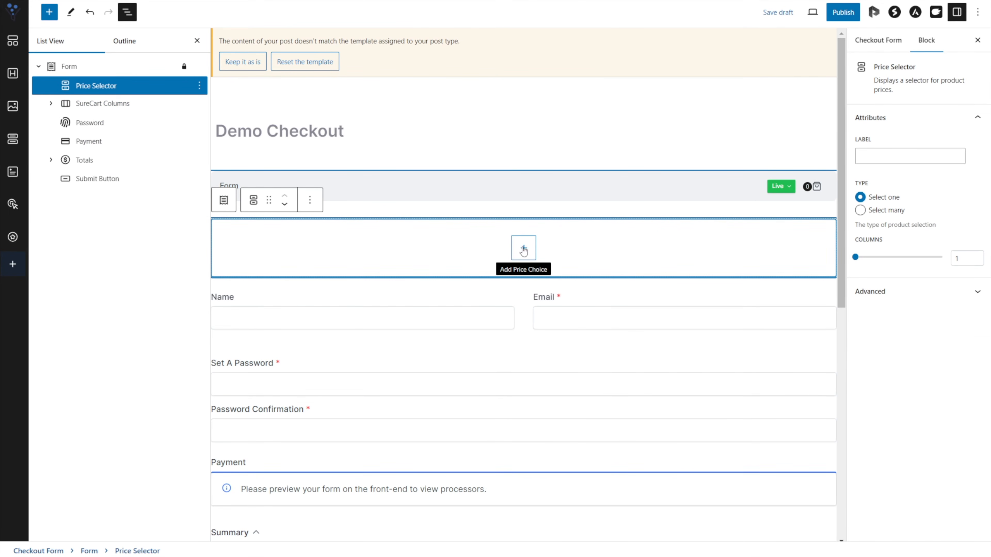
pyautogui.click(523, 248)
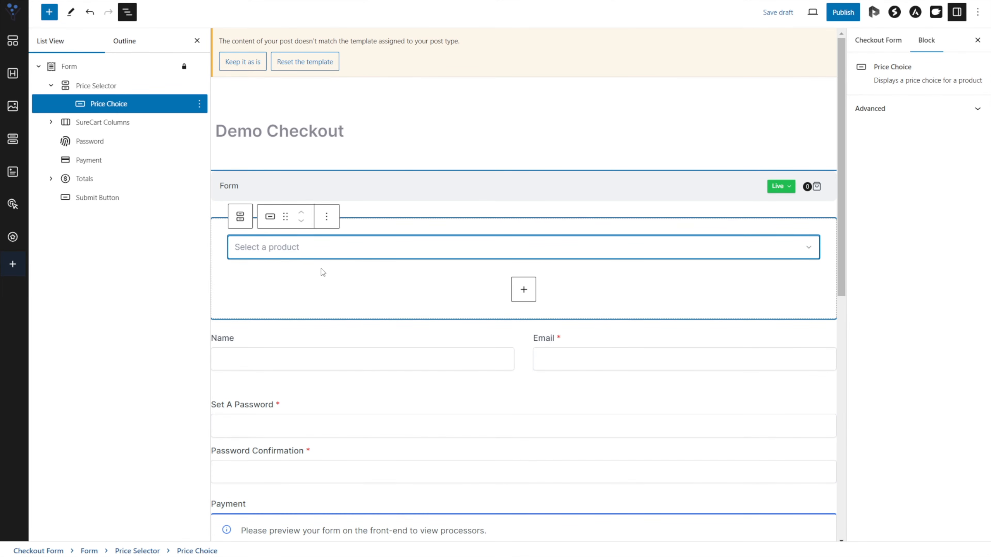
pyautogui.click(278, 253)
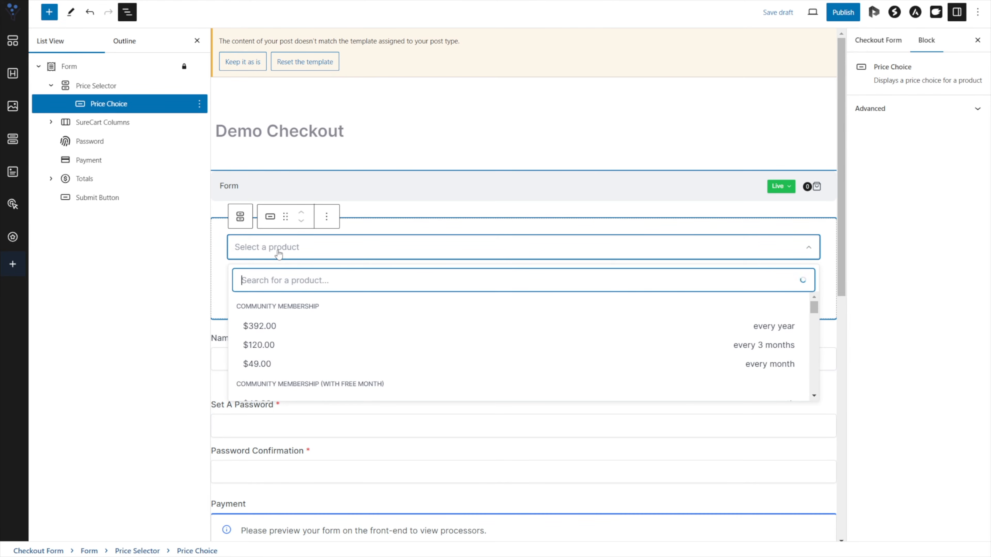
pyautogui.write('all-access')
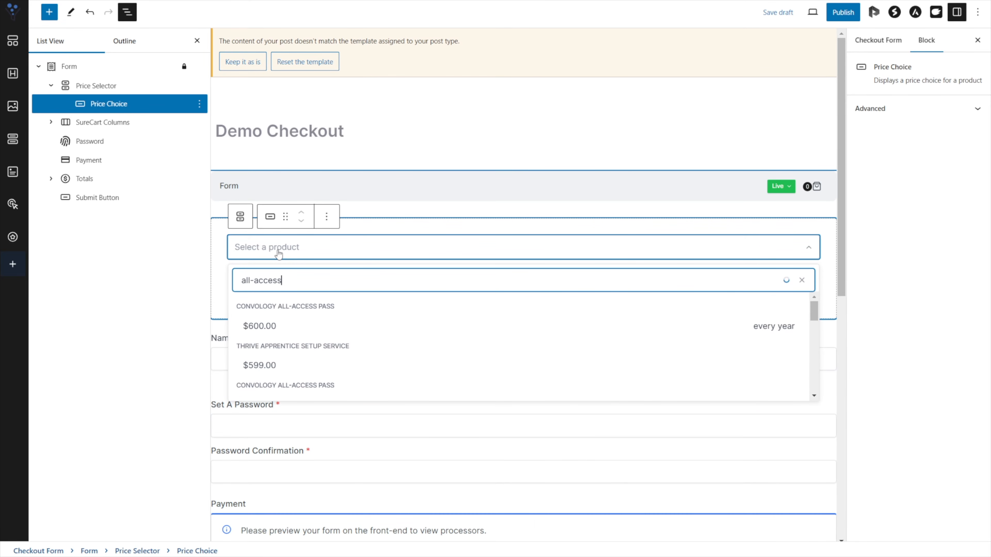
pyautogui.scroll(-3, 268, 327)
pyautogui.scroll(2, 268, 327)
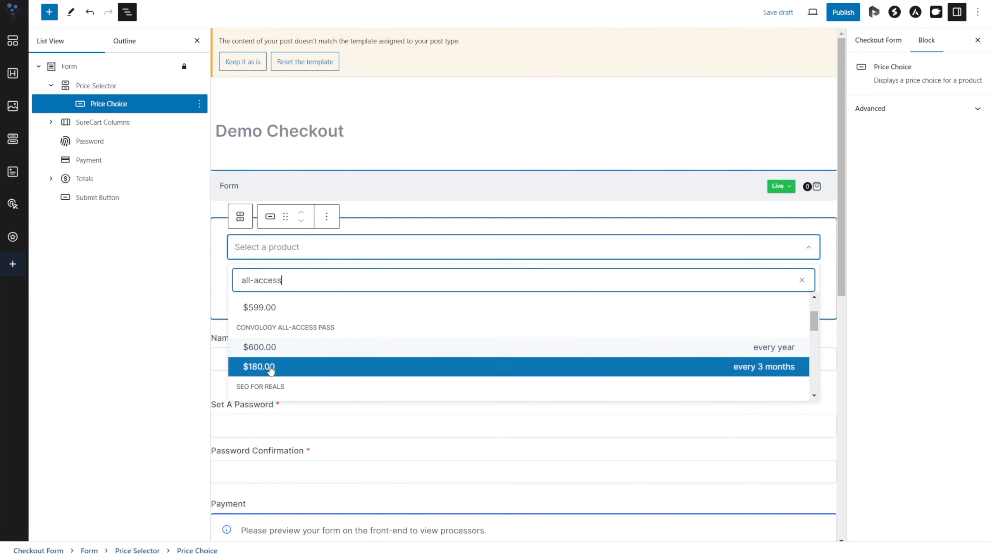
pyautogui.click(281, 348)
# Add a second price choice to the Price Selector using the Convology All-Access Pass price of $180.00 every 3 months.
pyautogui.click(523, 302)
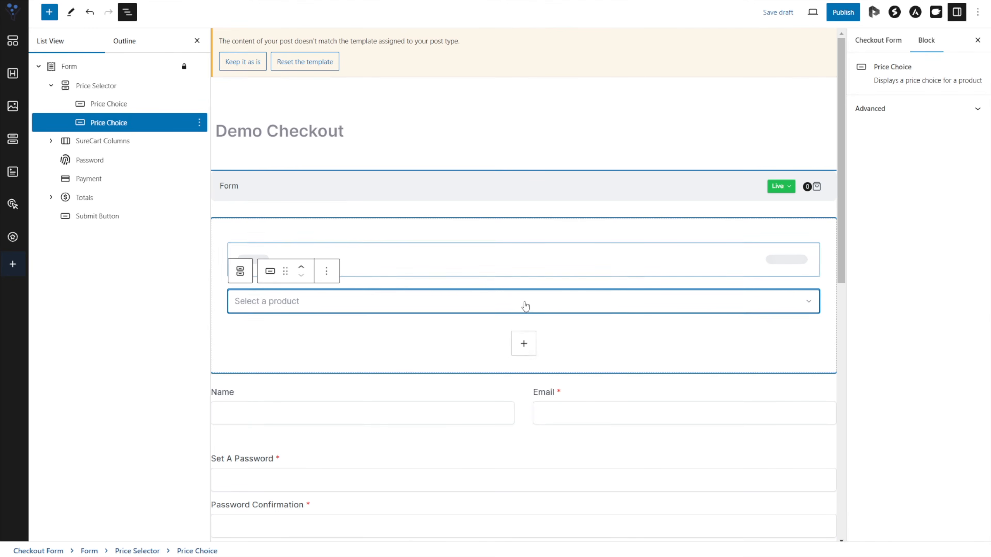
pyautogui.click(345, 300)
pyautogui.write('all-acess')
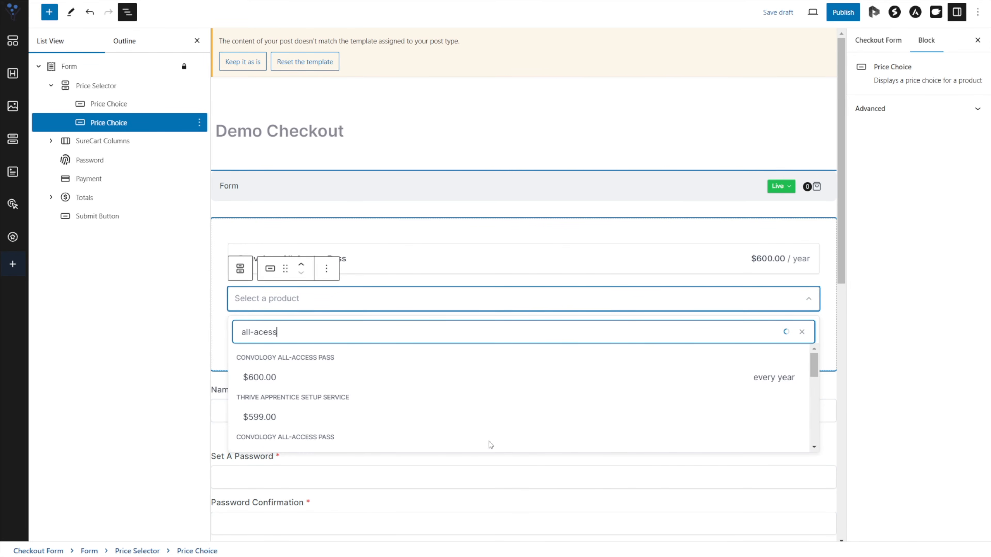
pyautogui.scroll(-1, 367, 418)
pyautogui.click(262, 419)
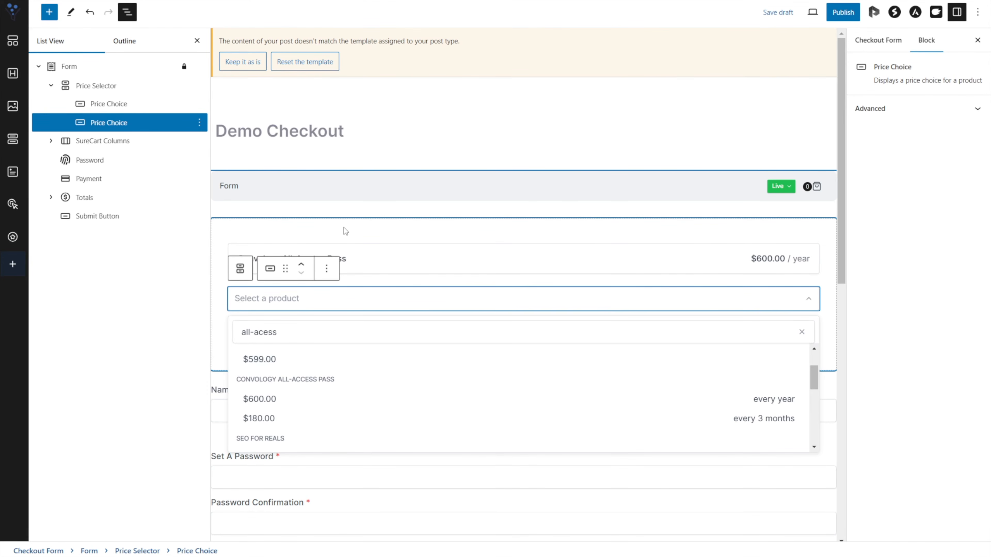
pyautogui.click(345, 233)
pyautogui.click(390, 304)
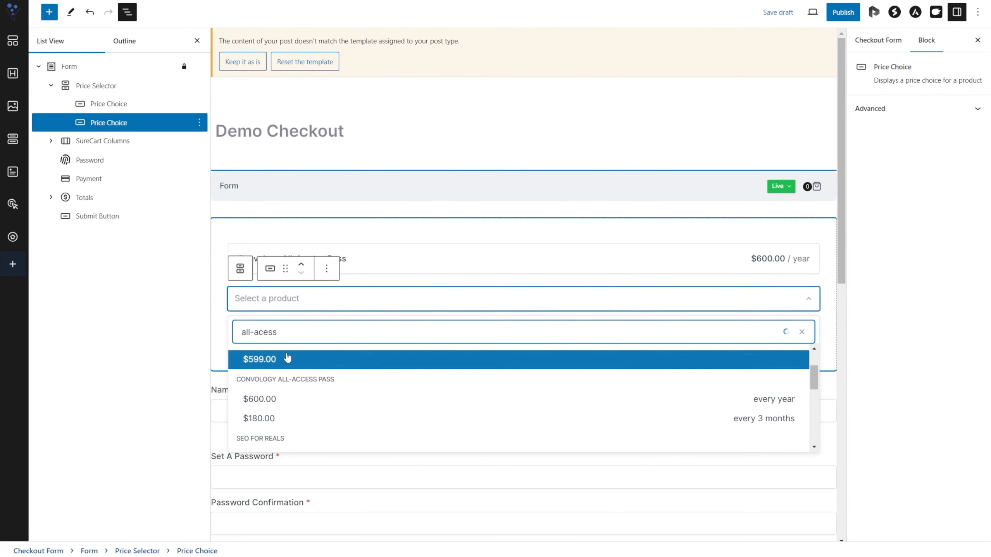
pyautogui.click(291, 418)
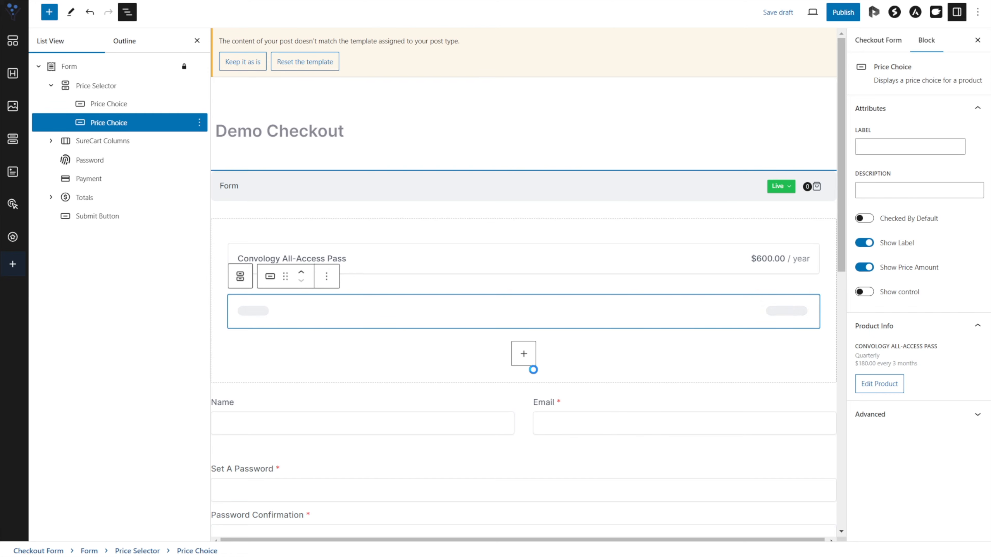
pyautogui.click(335, 356)
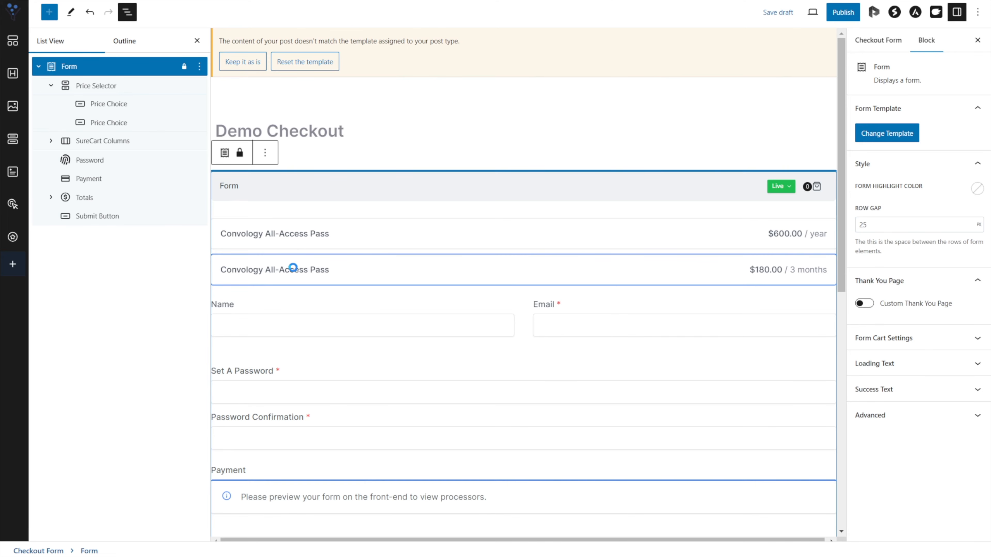
# Label the $600.00 yearly price choice "Annual All-Access Membership".
pyautogui.click(336, 244)
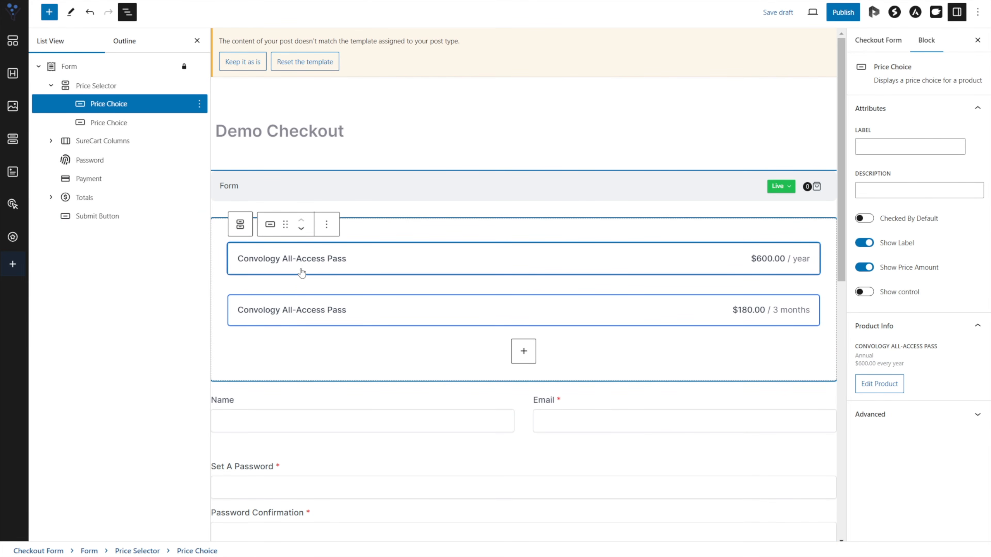
pyautogui.click(879, 144)
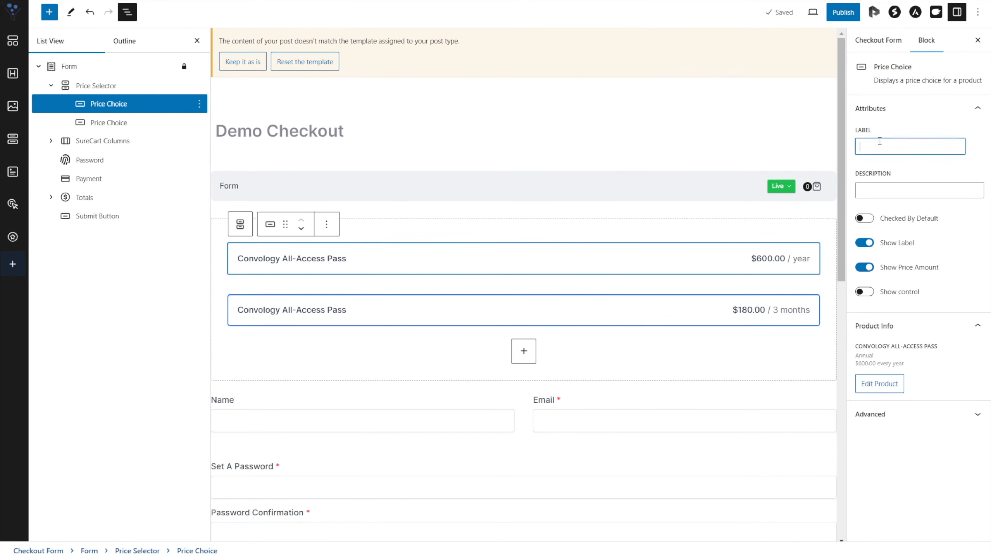
pyautogui.write('Annual Me')
pyautogui.write('ccess Membership')
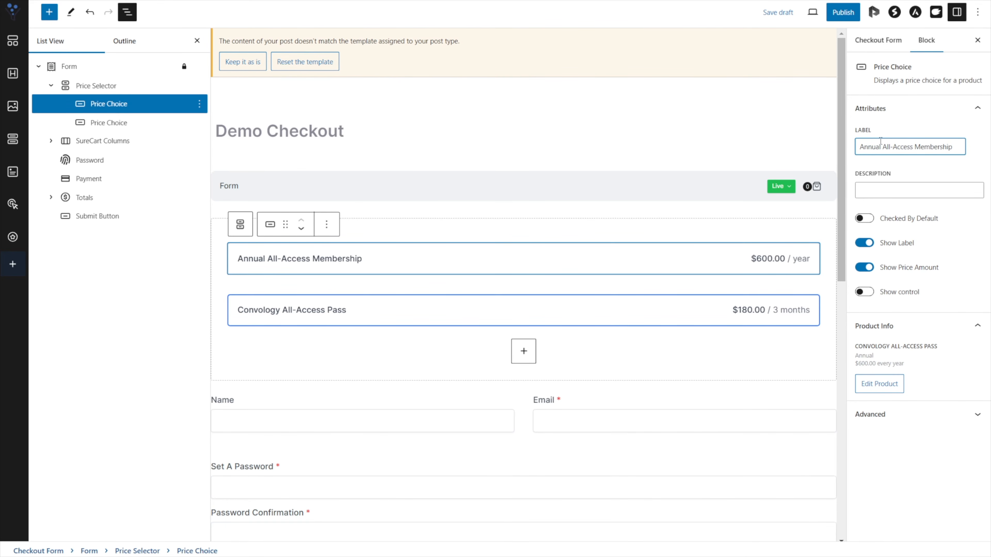
# Label the $180.00 three-month price choice "Quarterly All-Access Membership".
pyautogui.click(365, 312)
pyautogui.click(882, 146)
pyautogui.write('Quarterly All-Access Membership')
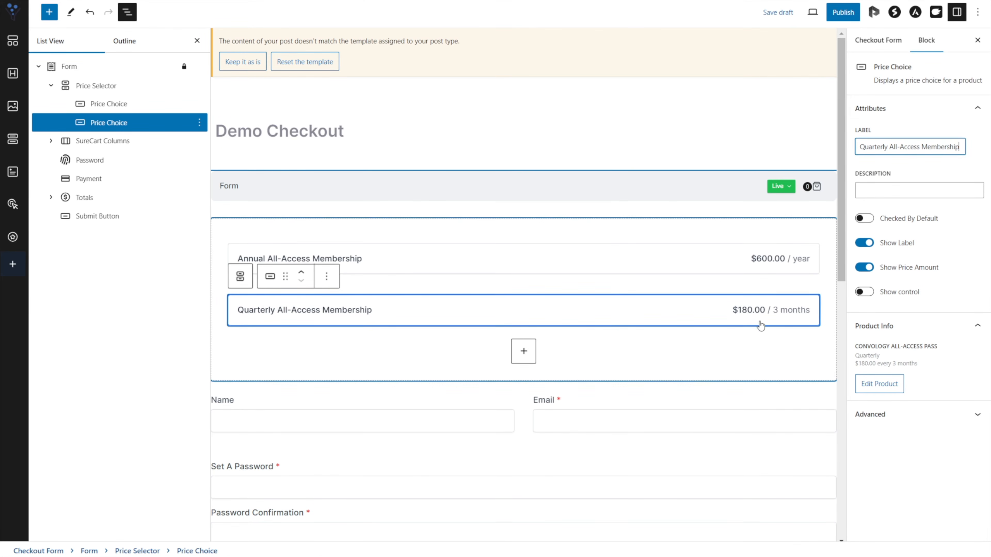
# Give the annual price choice the description "Get two months for free!".
pyautogui.click(719, 266)
pyautogui.click(870, 189)
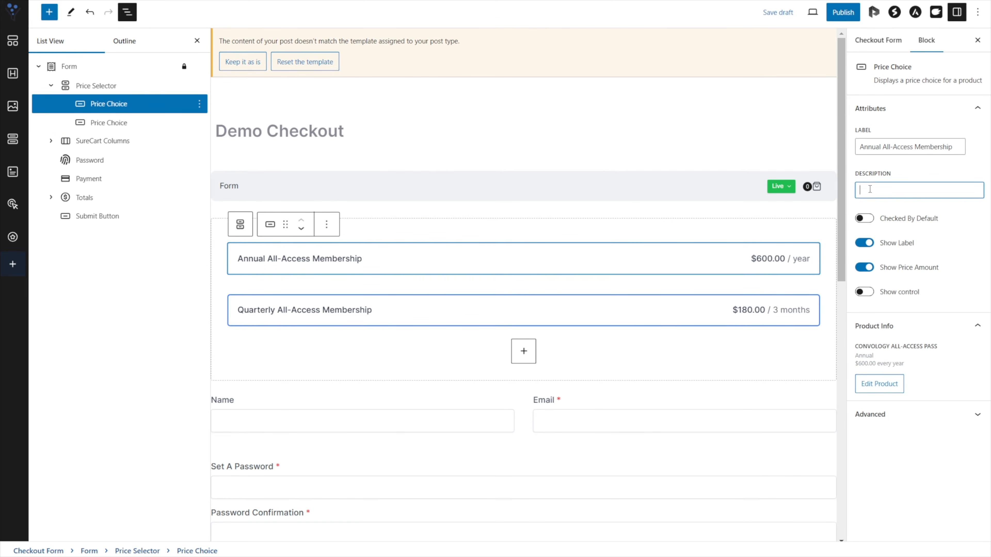
pyautogui.write('Get two mont')
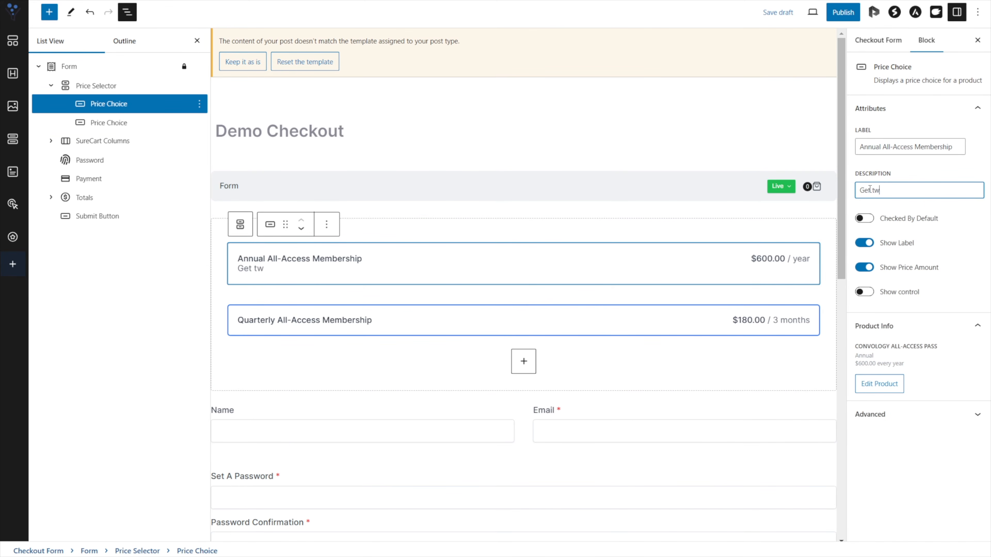
pyautogui.write('hs for free!')
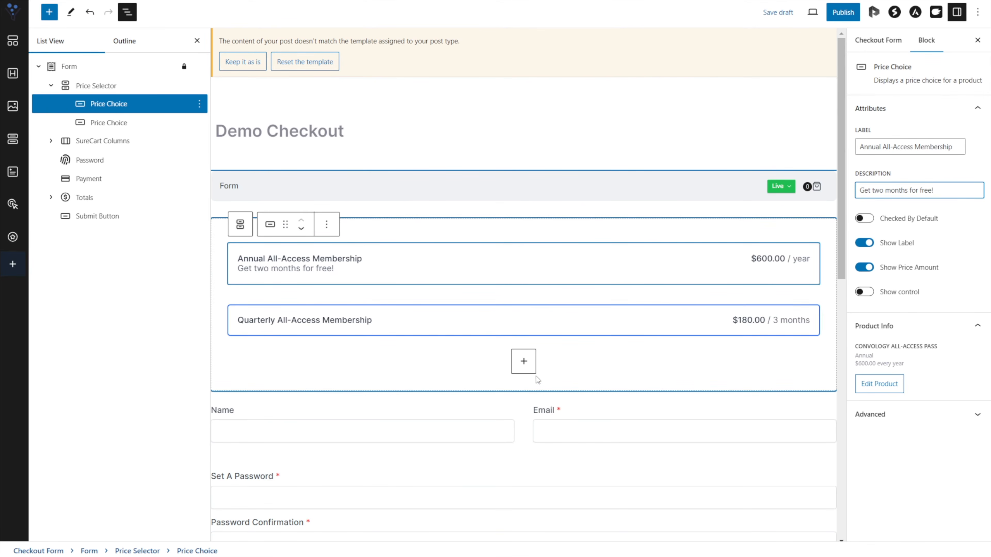
pyautogui.click(524, 359)
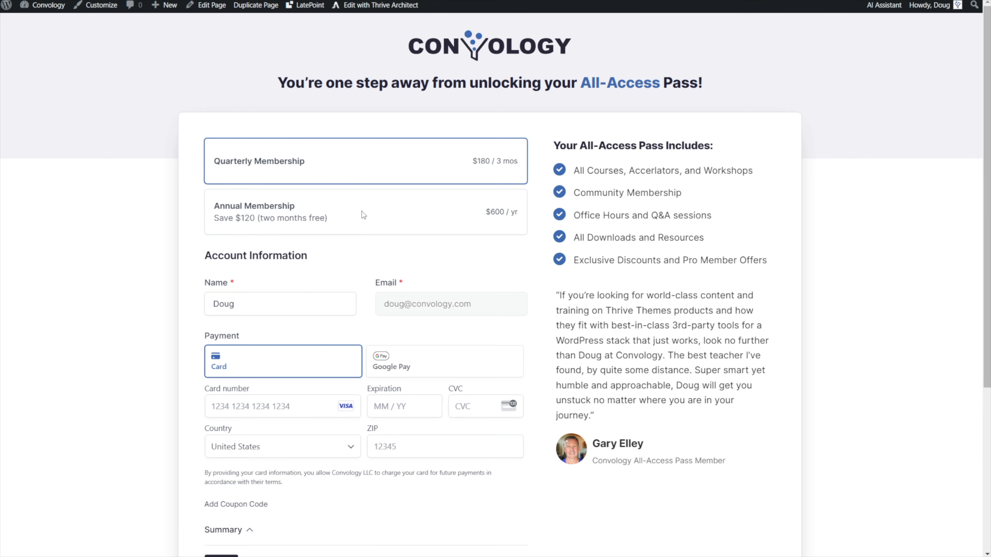
# Switch between the Annual and Quarterly Membership choices on the live All-Access Pass checkout and compare the order summary and purchase button.
pyautogui.scroll(-5, 354, 214)
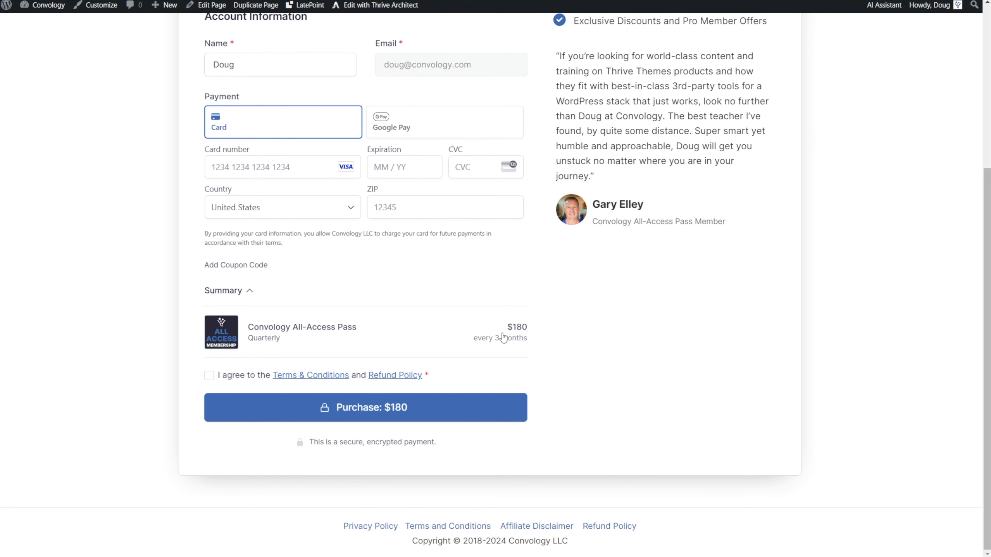
pyautogui.scroll(5, 517, 347)
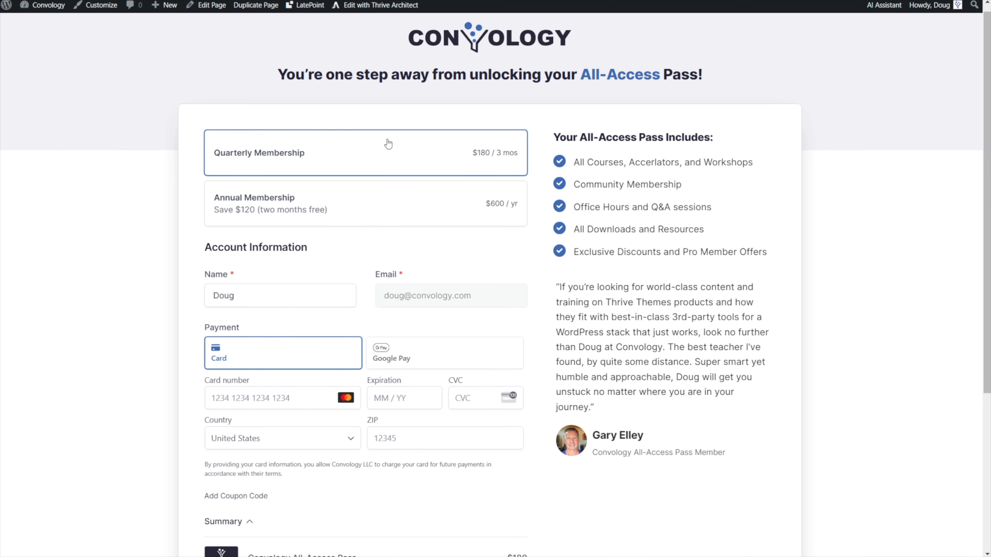
pyautogui.click(269, 197)
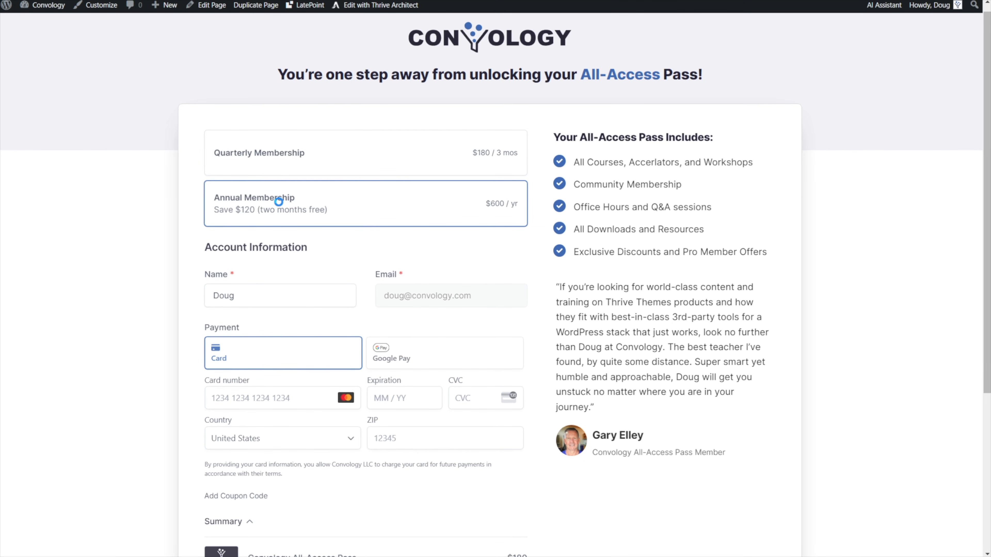
pyautogui.scroll(-5, 365, 230)
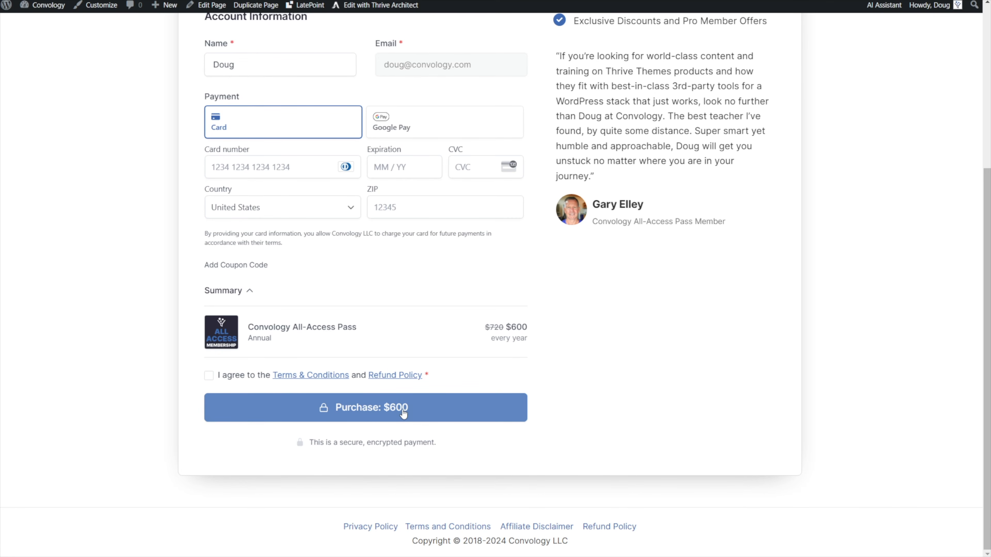
pyautogui.scroll(6, 403, 406)
pyautogui.click(407, 155)
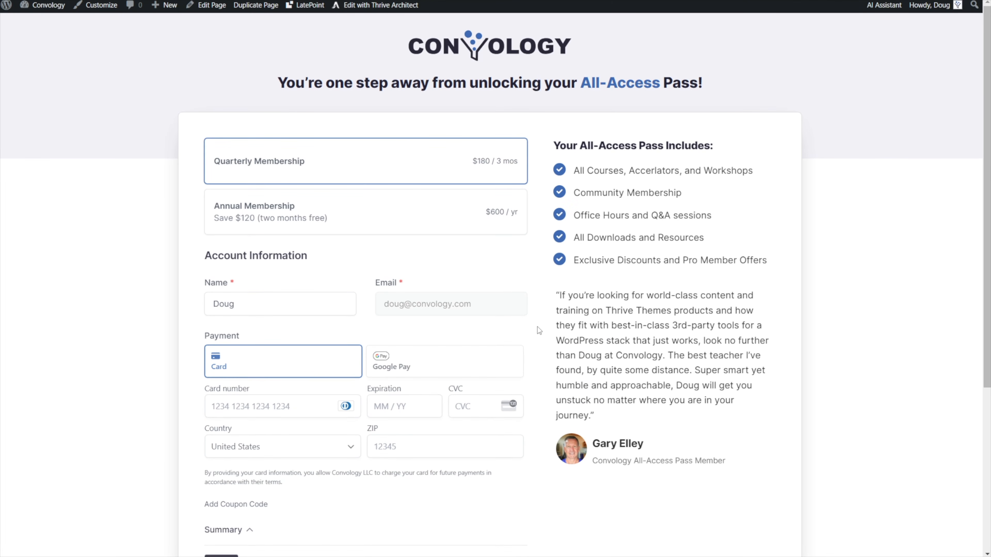
pyautogui.scroll(-4, 538, 330)
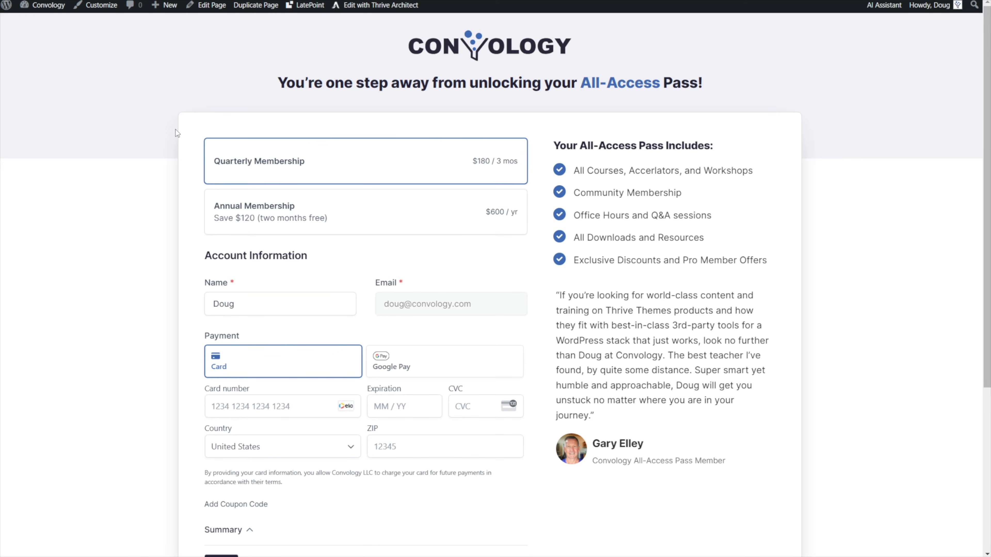
# Highlight the logo and headline, then the benefits list and testimonial beside the live checkout form.
pyautogui.moveTo(387, 43); pyautogui.dragTo(769, 98)
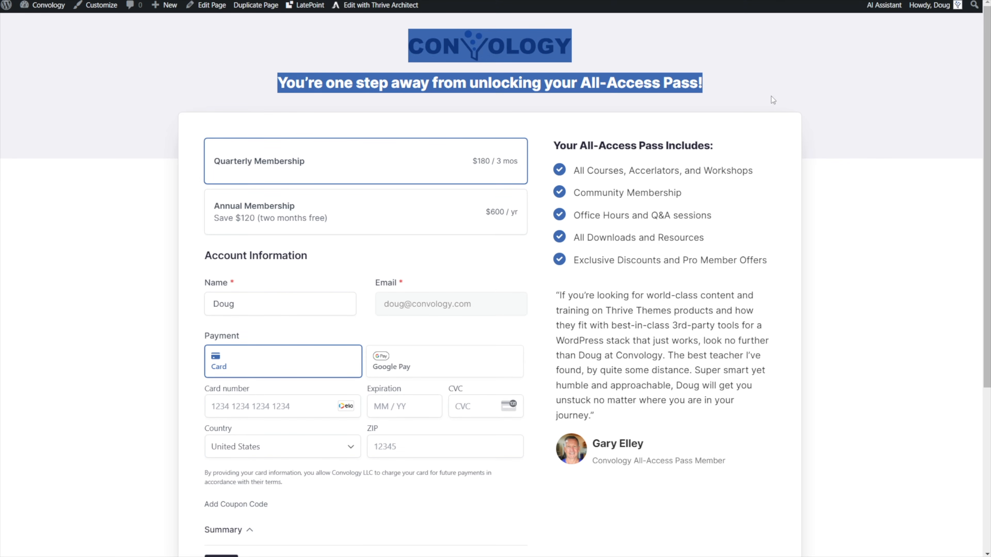
pyautogui.moveTo(552, 144); pyautogui.dragTo(730, 447)
pyautogui.click(850, 313)
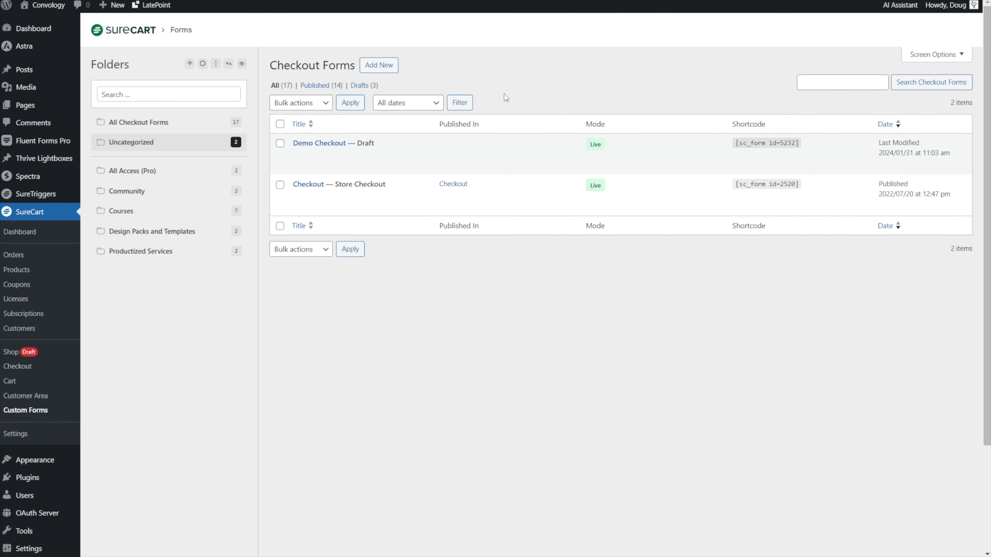
# Highlight the Demo Checkout form's shortcode [sc_form id=5232], and open the live All-Access Pass checkout page for editing.
pyautogui.moveTo(737, 124); pyautogui.dragTo(803, 143)
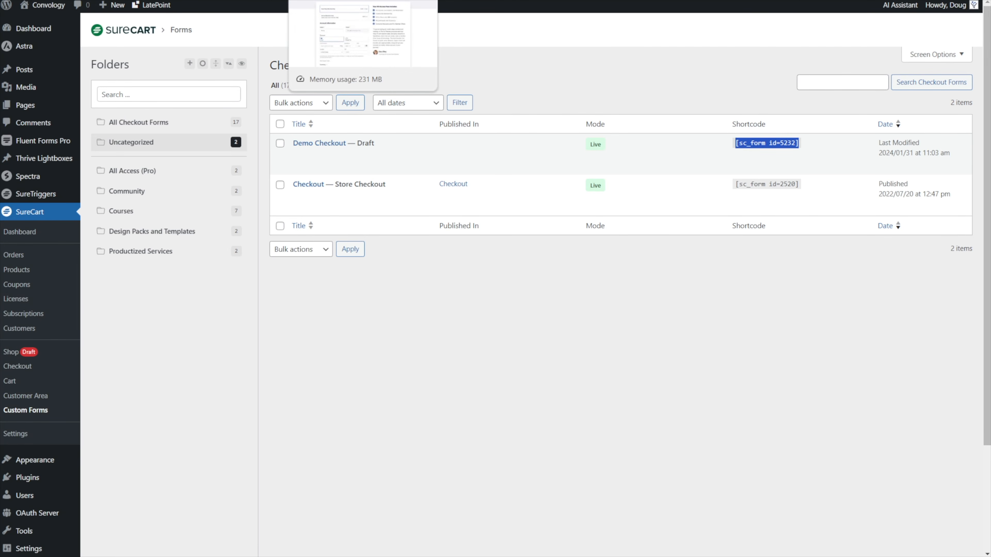
pyautogui.click(323, 0)
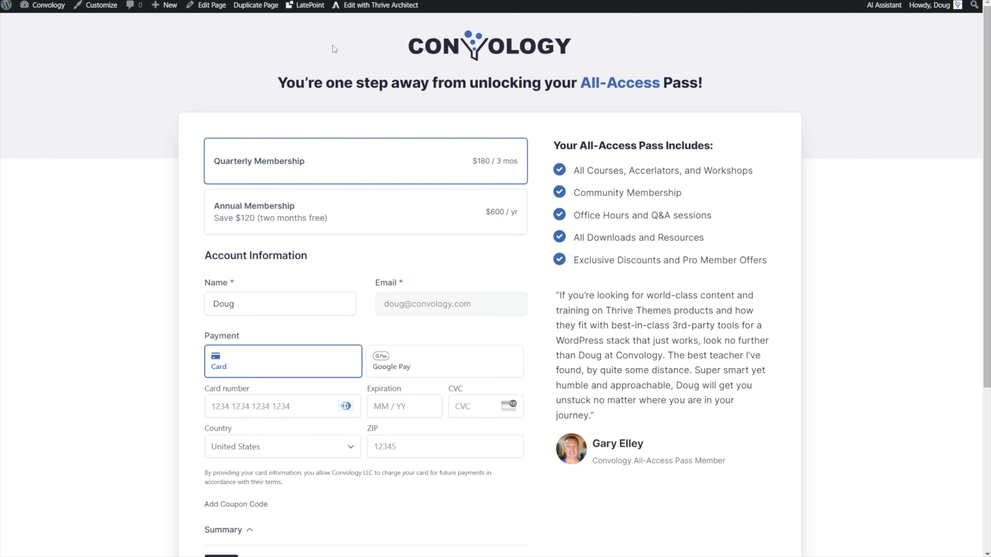
pyautogui.click(209, 4)
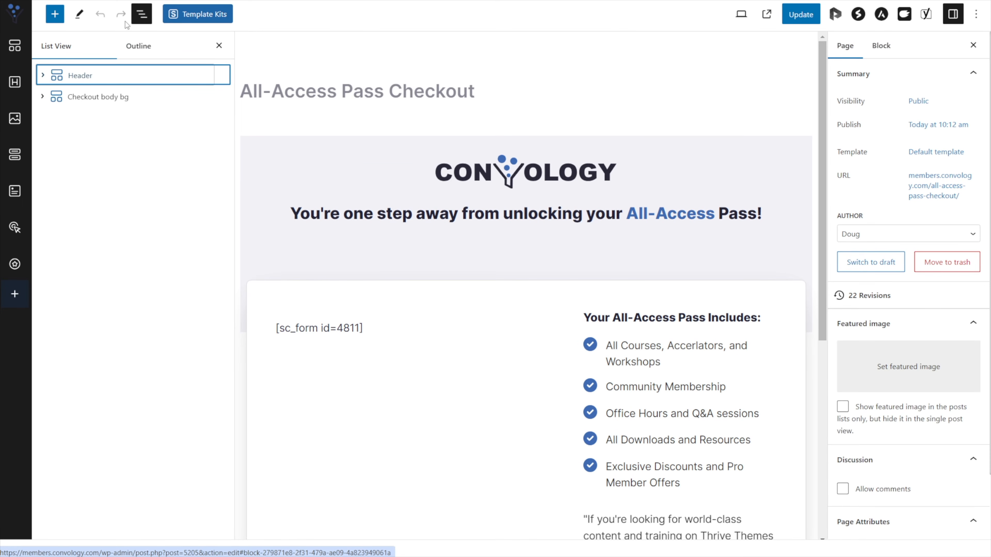
# Expand the Header, Checkout body bg and Checkout Body containers to examine how the checkout page is structured.
pyautogui.click(43, 75)
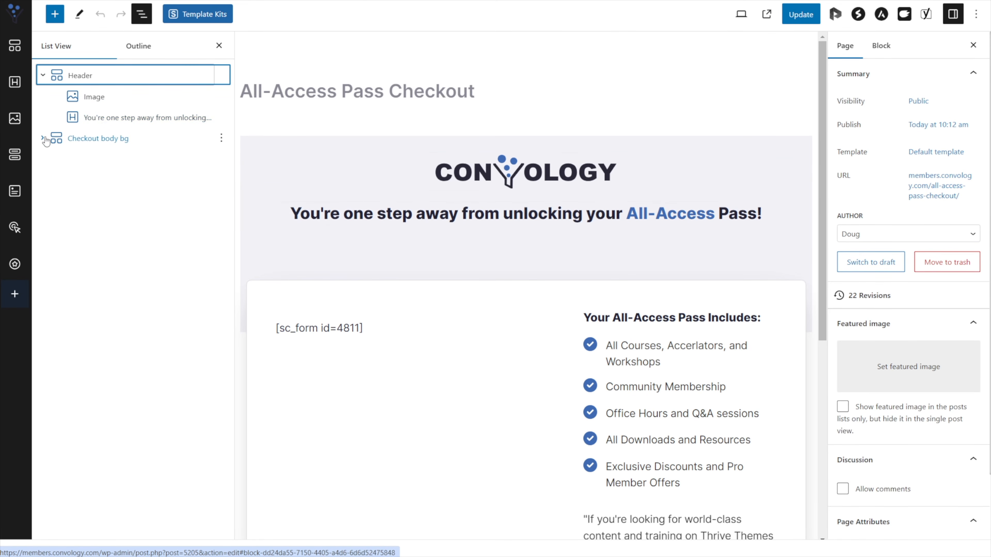
pyautogui.click(74, 142)
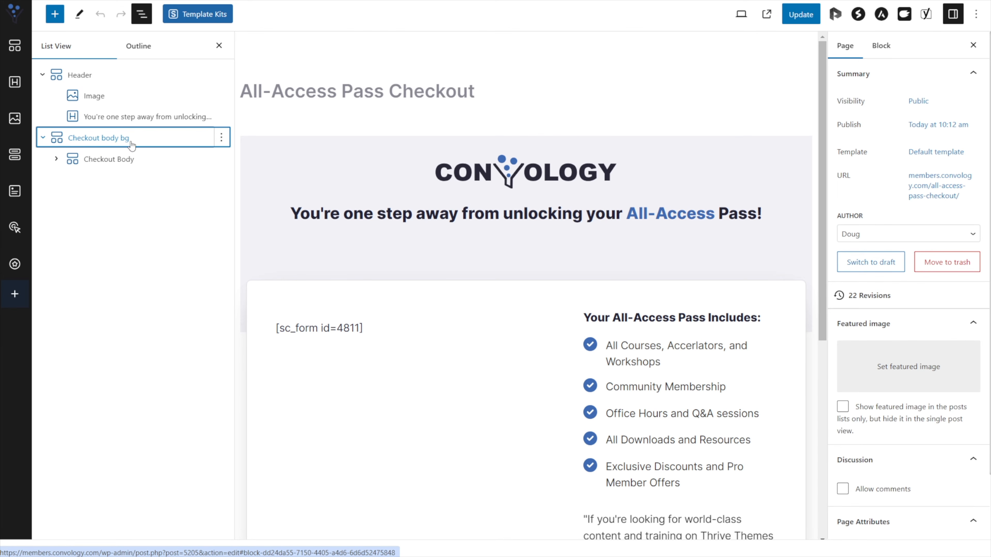
pyautogui.click(84, 159)
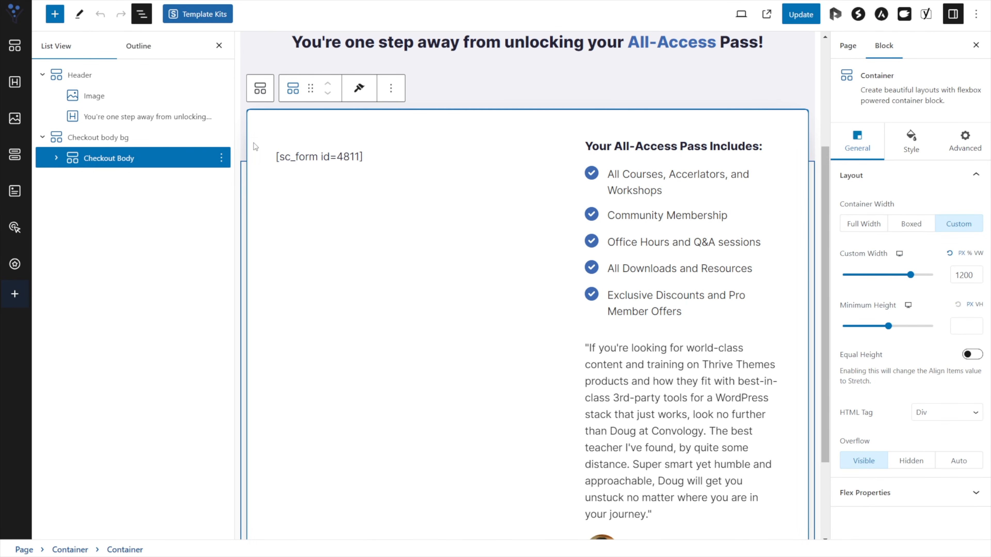
pyautogui.click(59, 158)
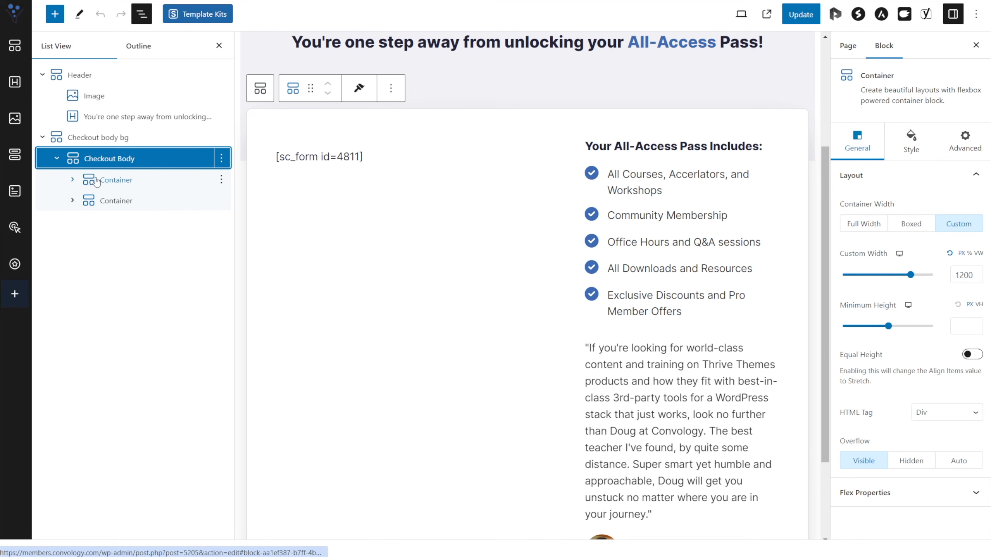
# Expand both inner containers of Checkout Body to examine their blocks, and highlight the embedded form shortcode [sc_form id=4811].
pyautogui.click(72, 178)
pyautogui.click(73, 221)
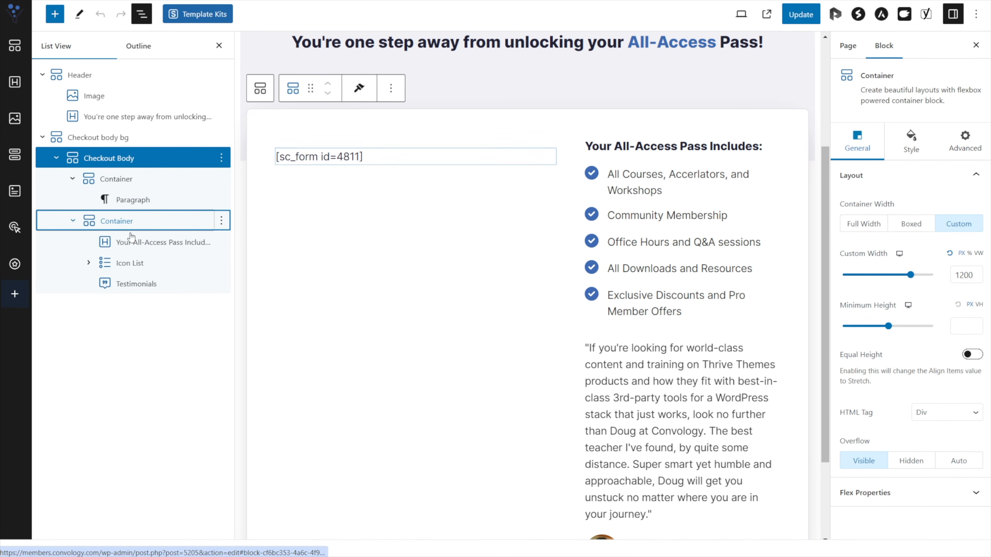
pyautogui.click(351, 157)
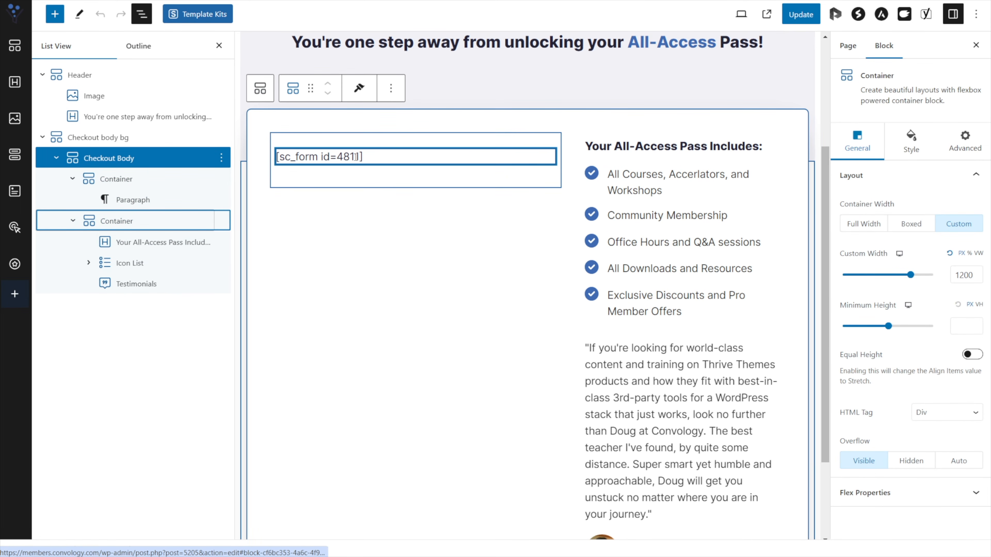
pyautogui.moveTo(371, 157); pyautogui.dragTo(275, 157)
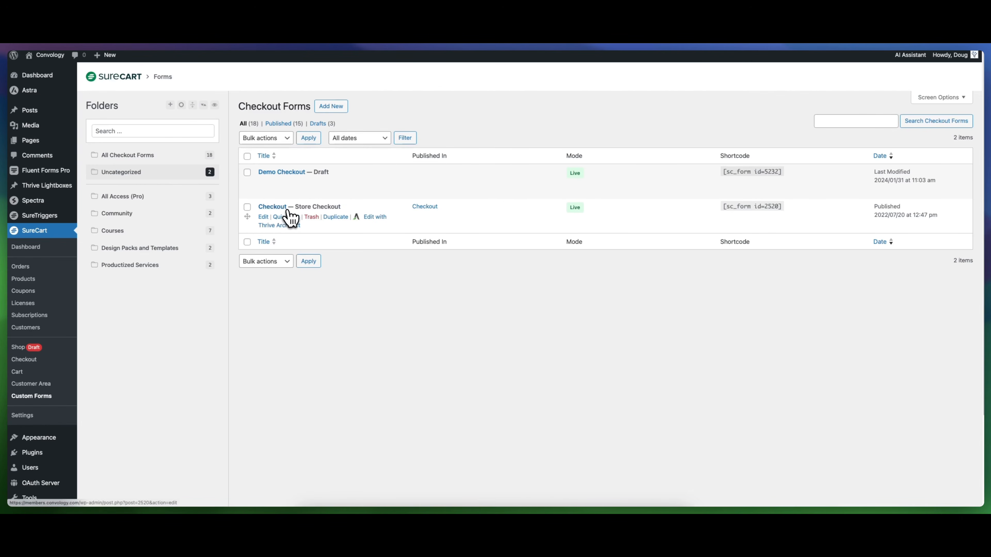
# Highlight the Store Checkout label of the default Checkout form in the forms list, and open that form for editing.
pyautogui.moveTo(298, 206); pyautogui.dragTo(340, 207)
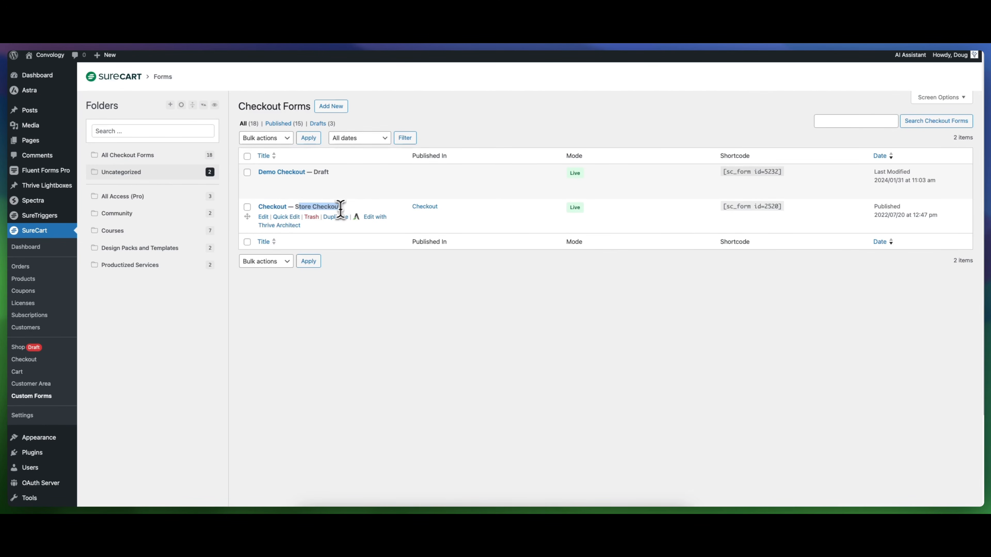
pyautogui.click(262, 218)
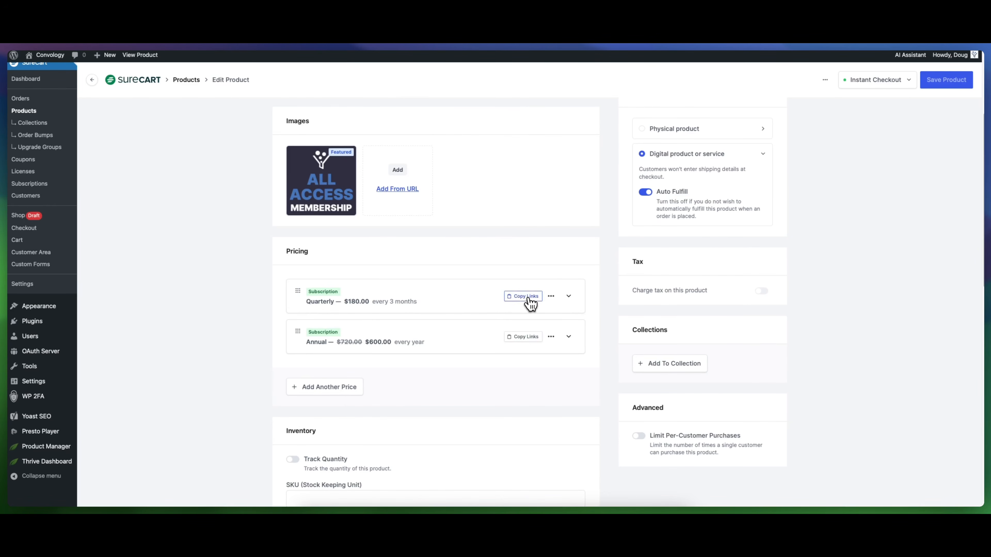
# Show the buy link, button shortcodes and price ID of the All Access Membership's Quarterly price, and close the details.
pyautogui.click(529, 299)
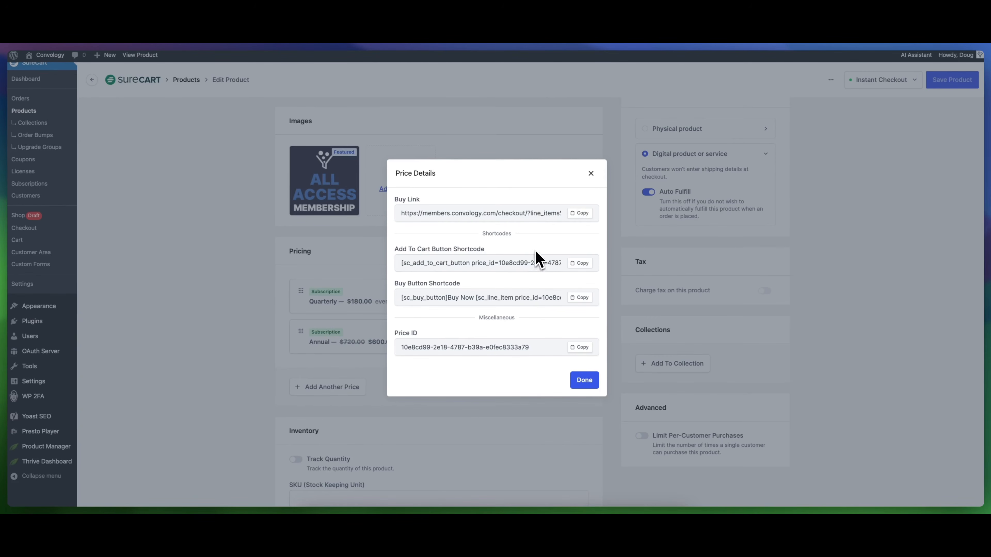
pyautogui.click(591, 173)
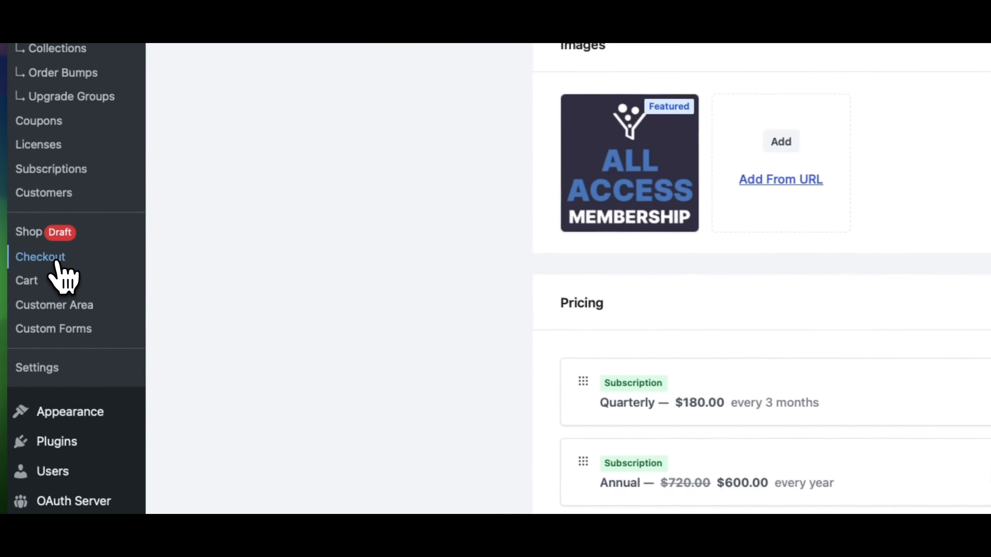
# Open the store's Checkout page for editing, highlight its form shortcode [sc_form id=2520], and view the live page.
pyautogui.click(52, 261)
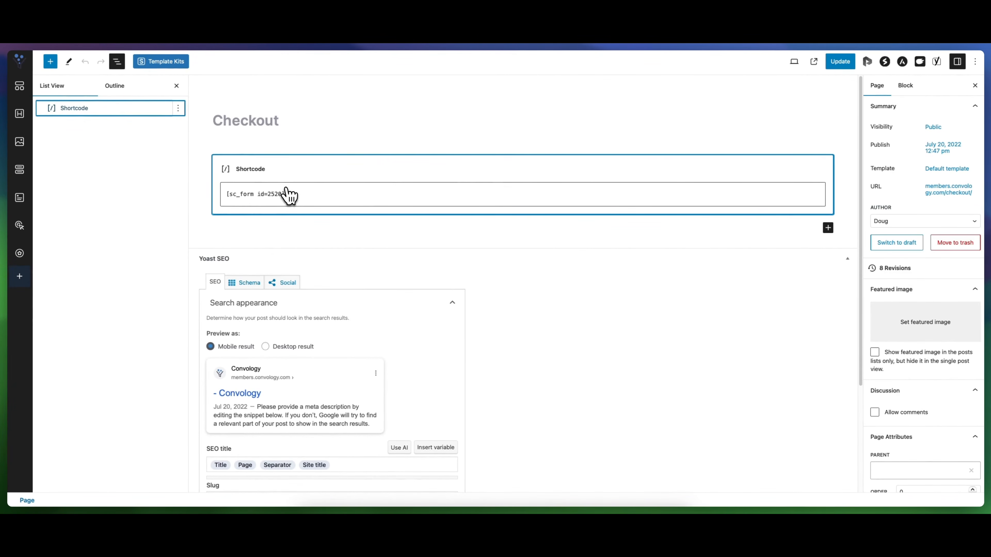
pyautogui.moveTo(284, 195); pyautogui.dragTo(224, 194)
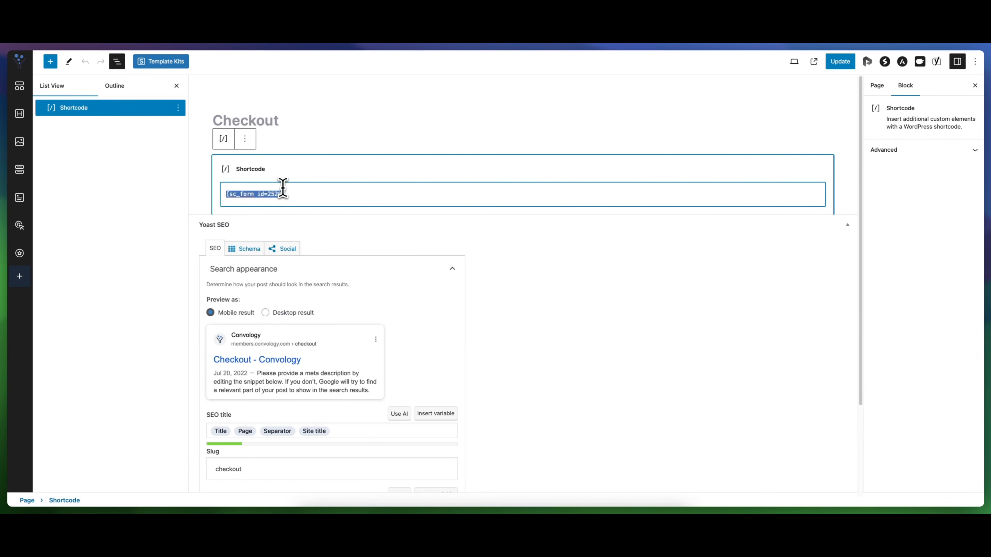
pyautogui.click(815, 63)
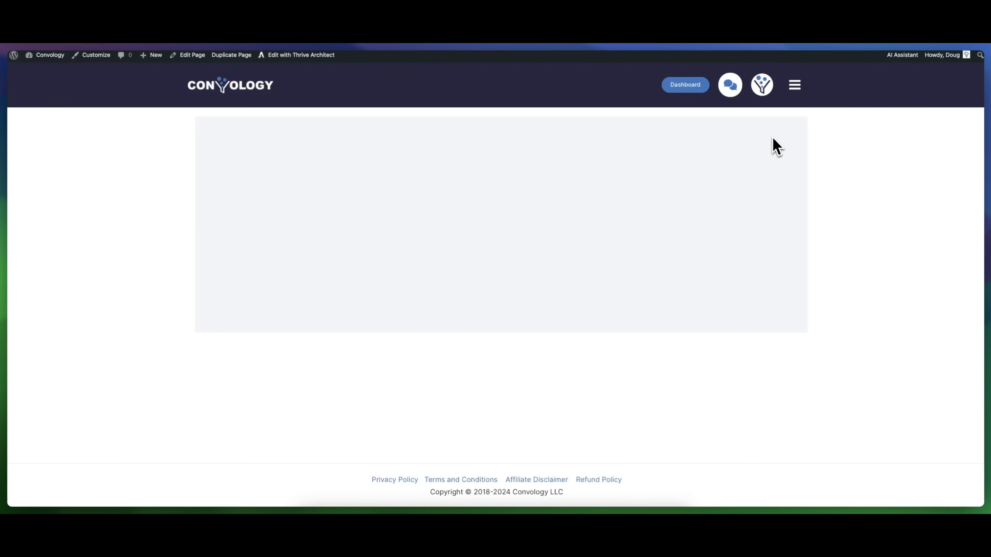